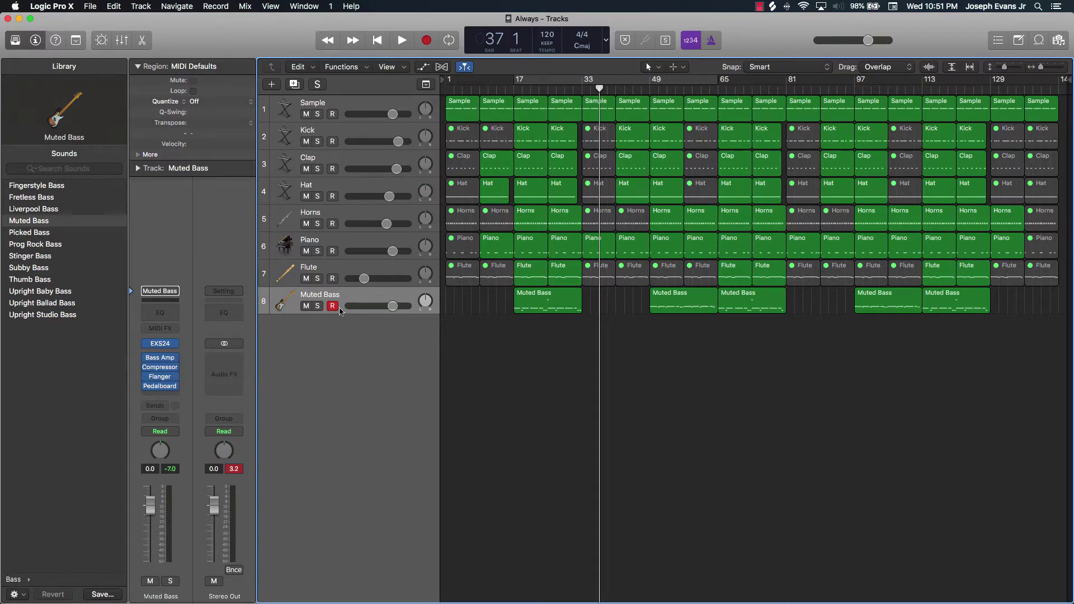
Disarm recording on the Muted Bass track and set the cycle range to bars 17 to 33.
{"action": "left_click", "coordinate": [240, 469]}
{"action": "left_click", "coordinate": [332, 306]}
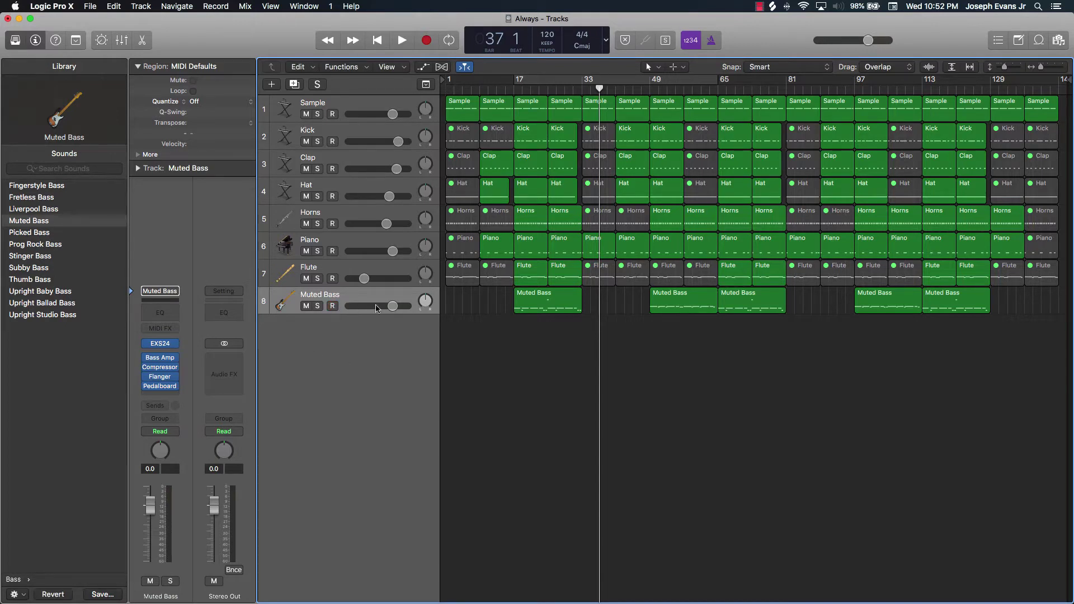
{"action": "left_click", "coordinate": [547, 82]}
{"action": "left_click_drag", "start_coordinate": [718, 80], "coordinate": [583, 143]}
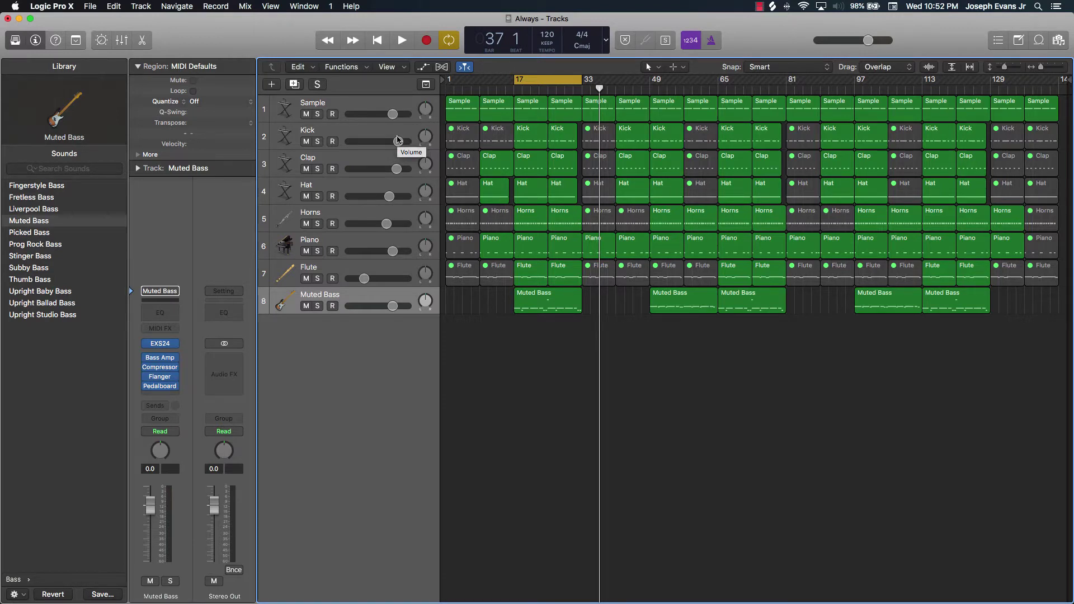
Play the cycled section to check the output level, and reset the Stereo Out peak reading.
{"action": "key", "text": "space"}
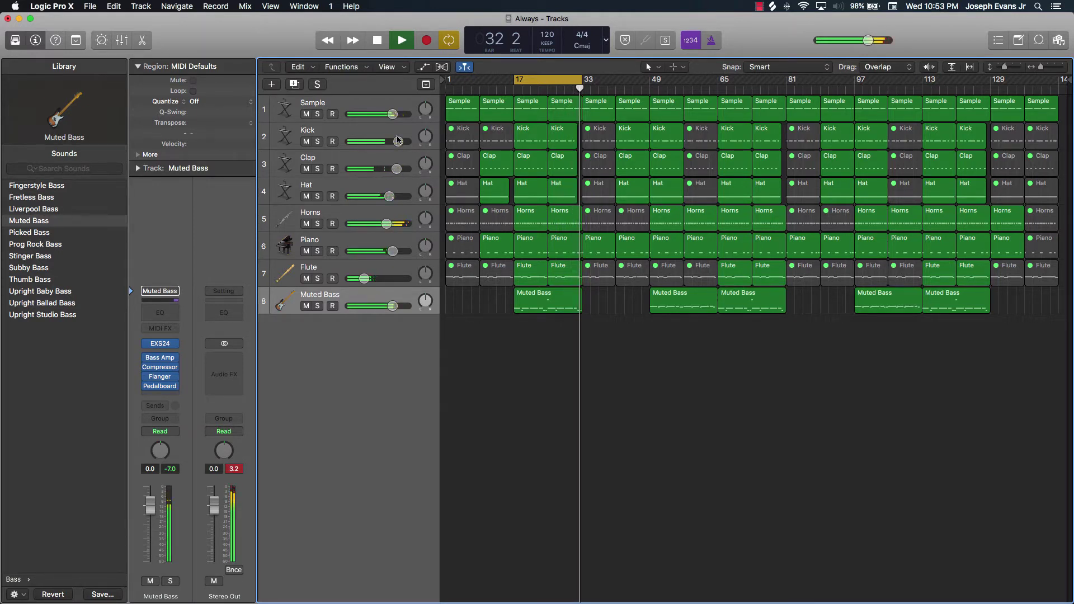
{"action": "key", "text": "space"}
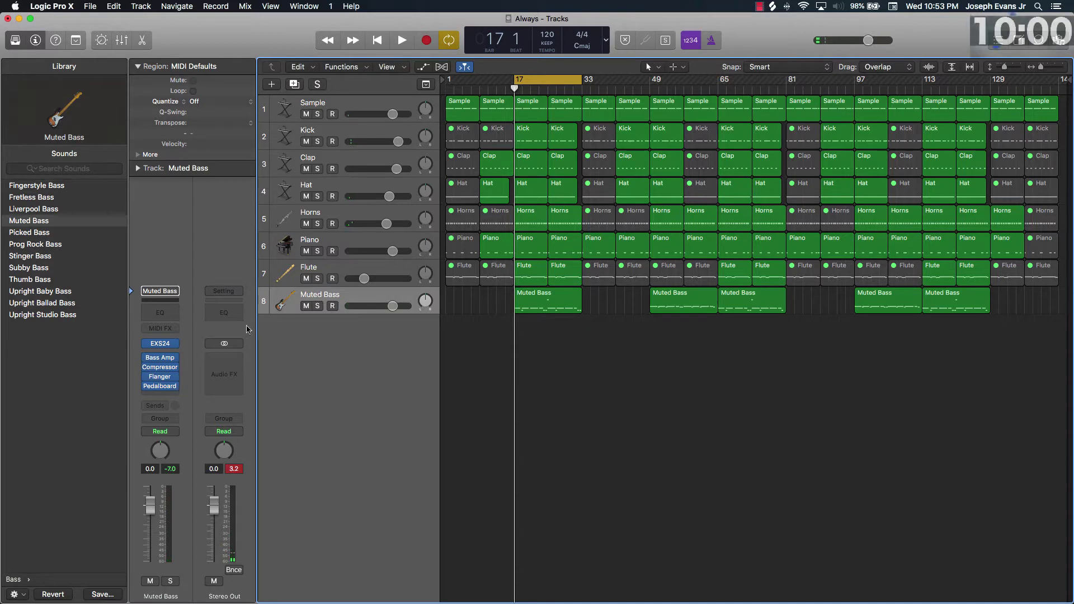
{"action": "left_click", "coordinate": [238, 470]}
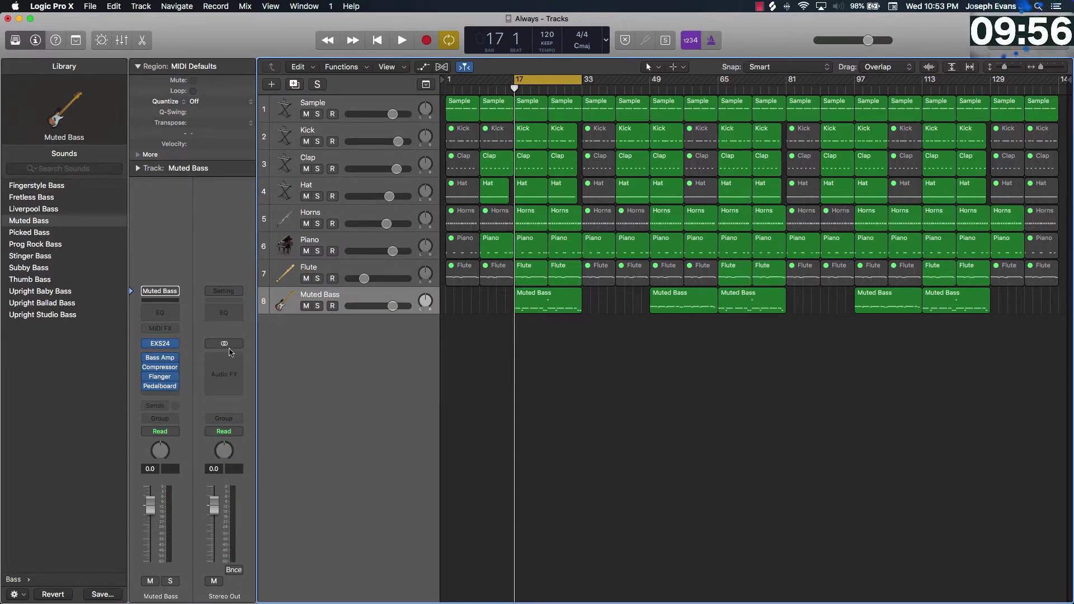
Insert a stereo Adaptive Limiter on the Stereo Out channel.
{"action": "left_click", "coordinate": [236, 361]}
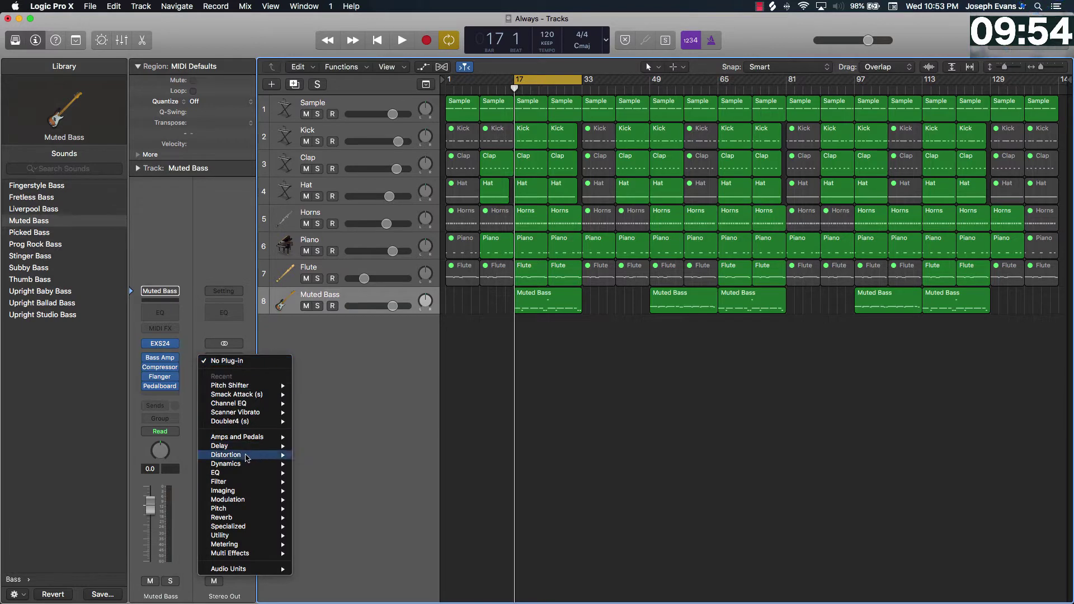
{"action": "mouse_move", "coordinate": [237, 465]}
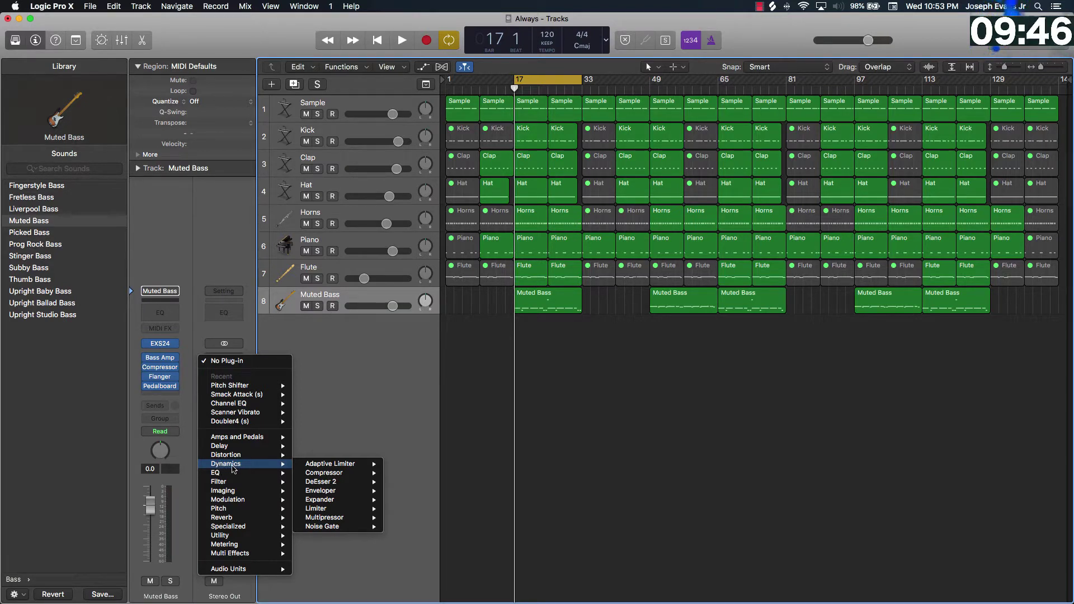
{"action": "mouse_move", "coordinate": [325, 468]}
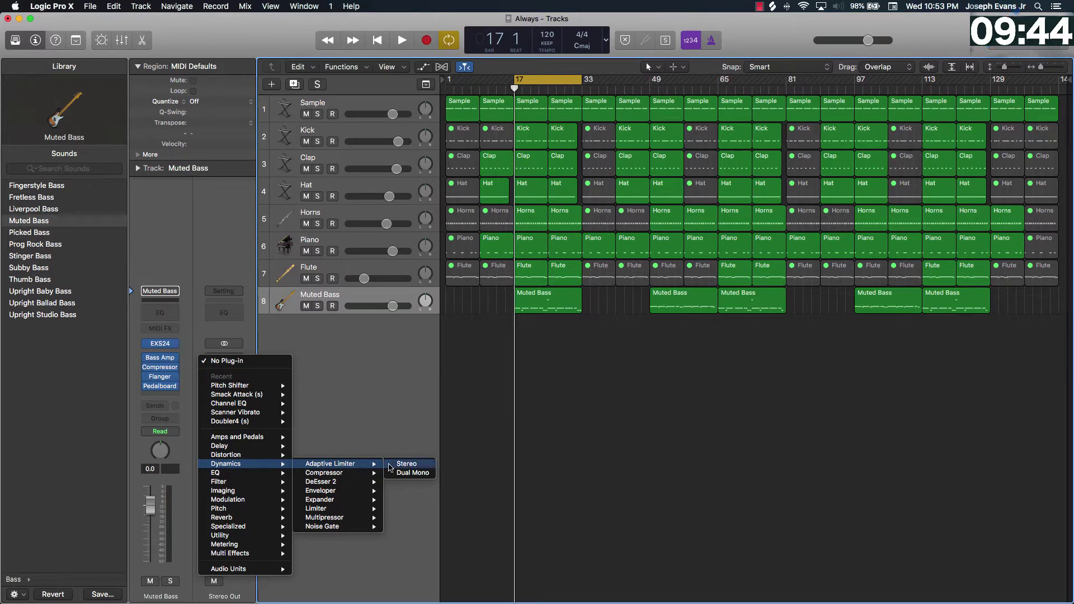
{"action": "left_click", "coordinate": [395, 464]}
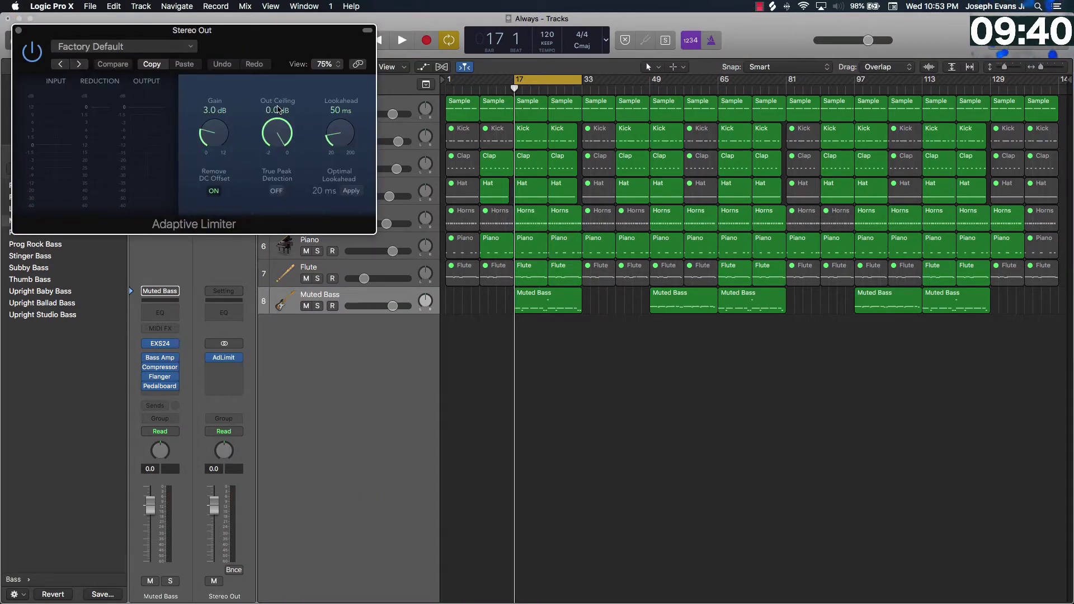
Set the limiter's out ceiling to -0.1 dB with True Peak Detection on, and audition the cycled section.
{"action": "left_click", "coordinate": [288, 140]}
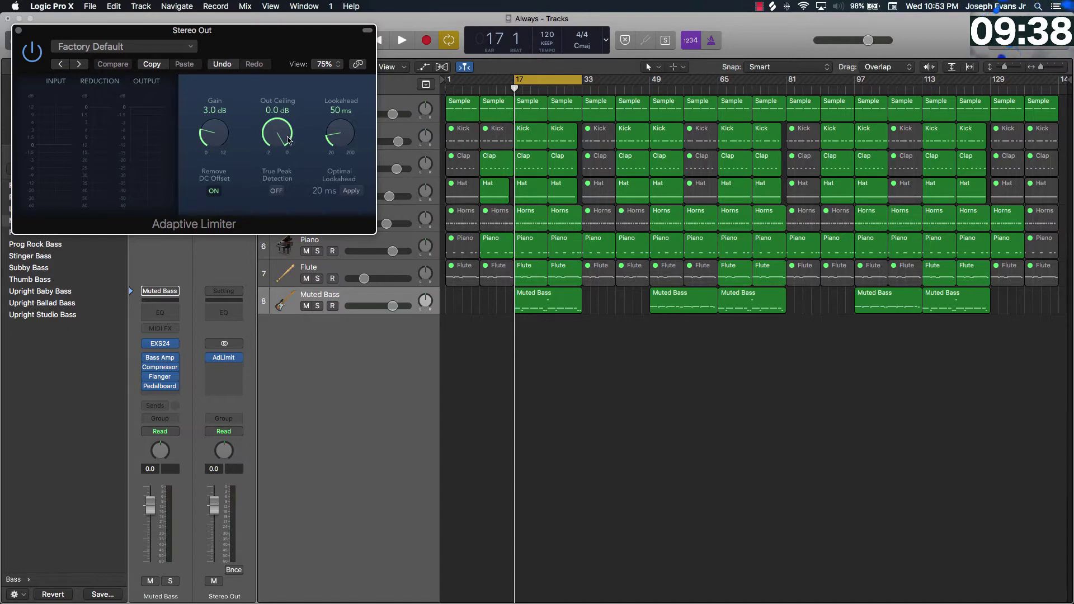
{"action": "left_click_drag", "start_coordinate": [288, 132], "coordinate": [278, 151]}
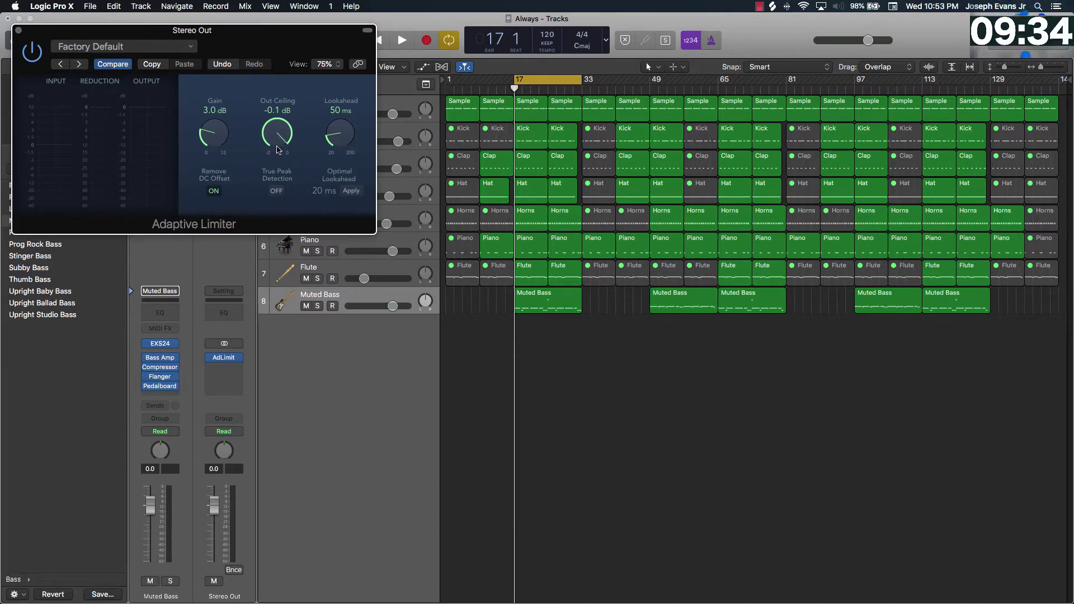
{"action": "left_click", "coordinate": [277, 191]}
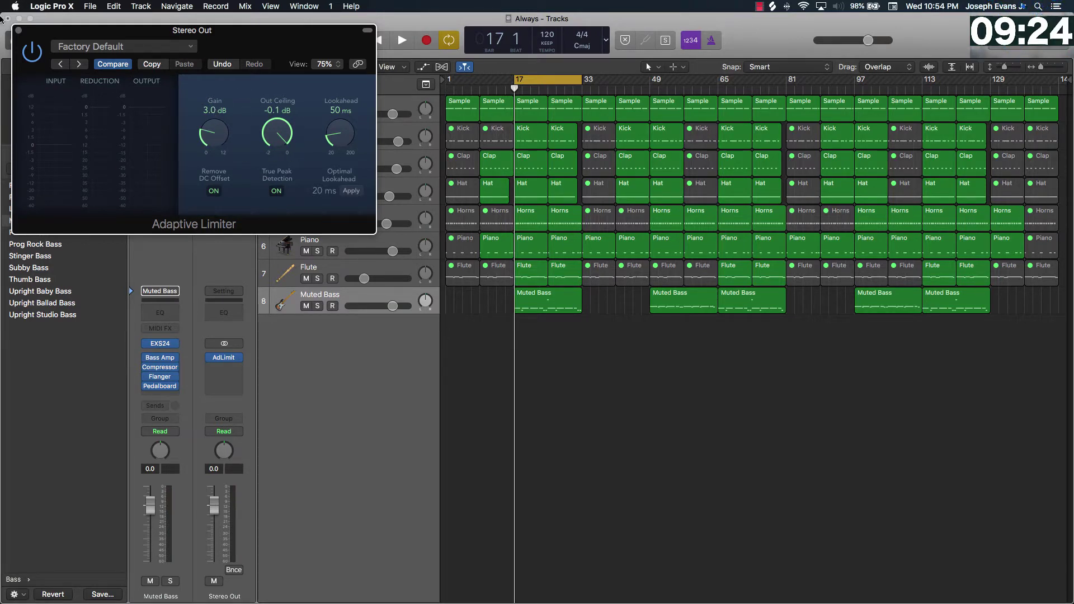
{"action": "left_click", "coordinate": [18, 29]}
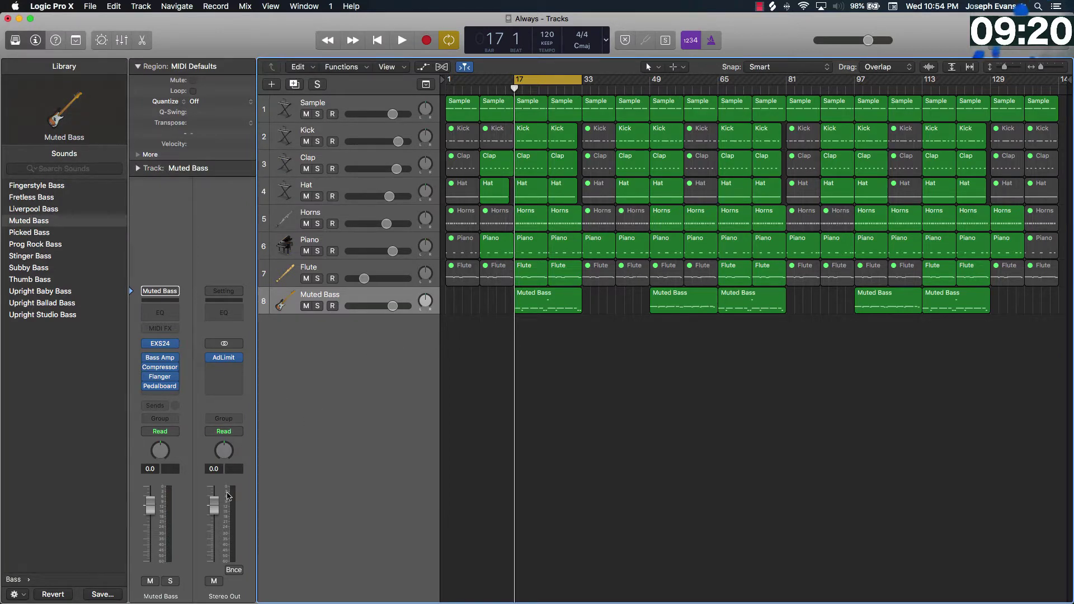
{"action": "key", "text": "space"}
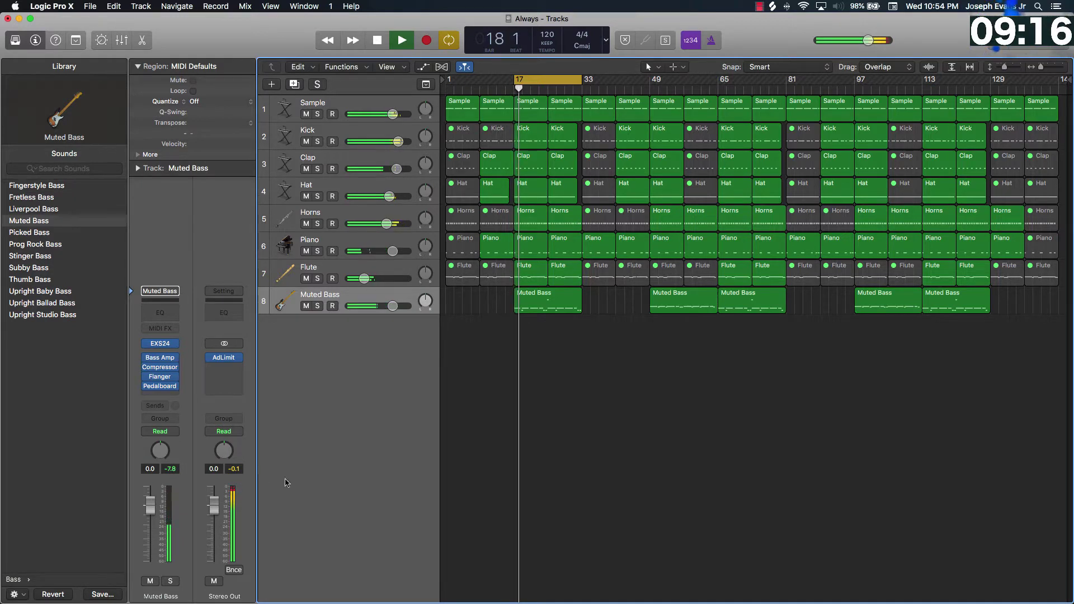
{"action": "key", "text": "space"}
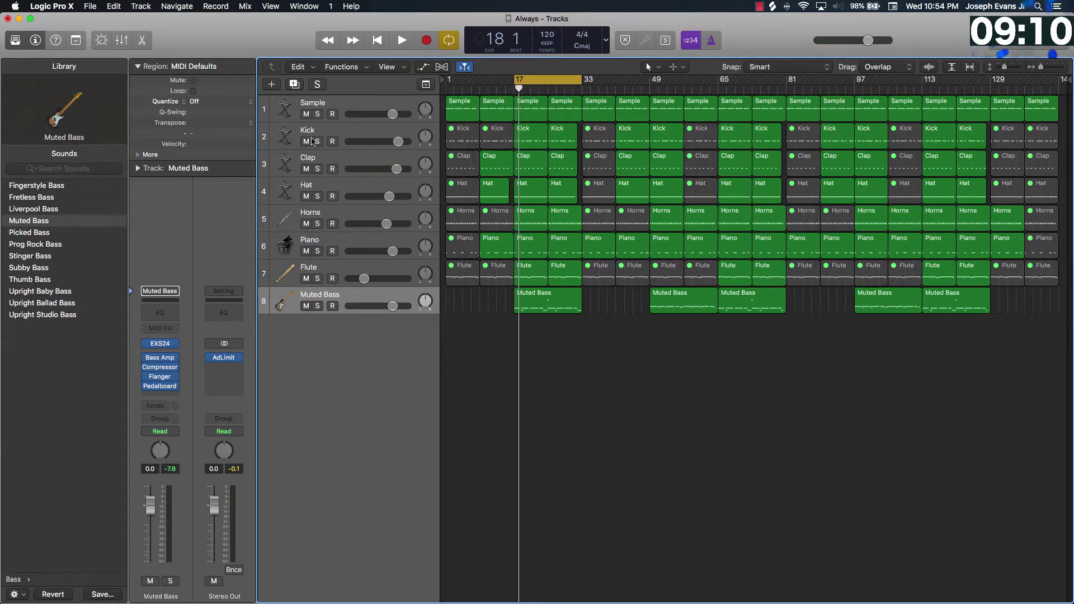
Mute every track except Sample.
{"action": "left_click_drag", "start_coordinate": [306, 223], "coordinate": [306, 306]}
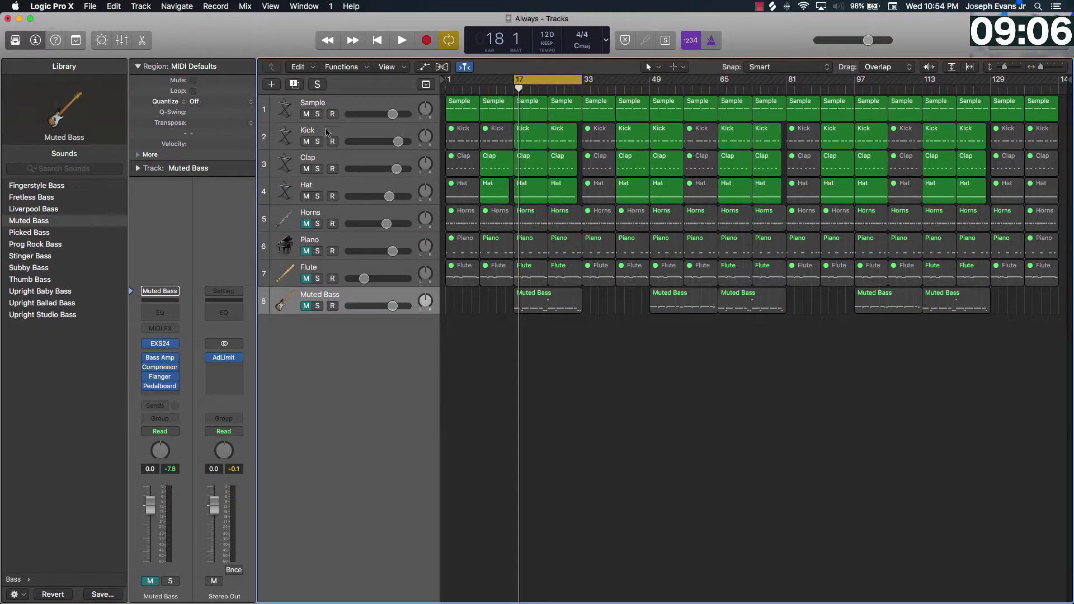
{"action": "left_click", "coordinate": [306, 115]}
{"action": "left_click", "coordinate": [306, 114]}
{"action": "left_click_drag", "start_coordinate": [306, 169], "coordinate": [306, 196]}
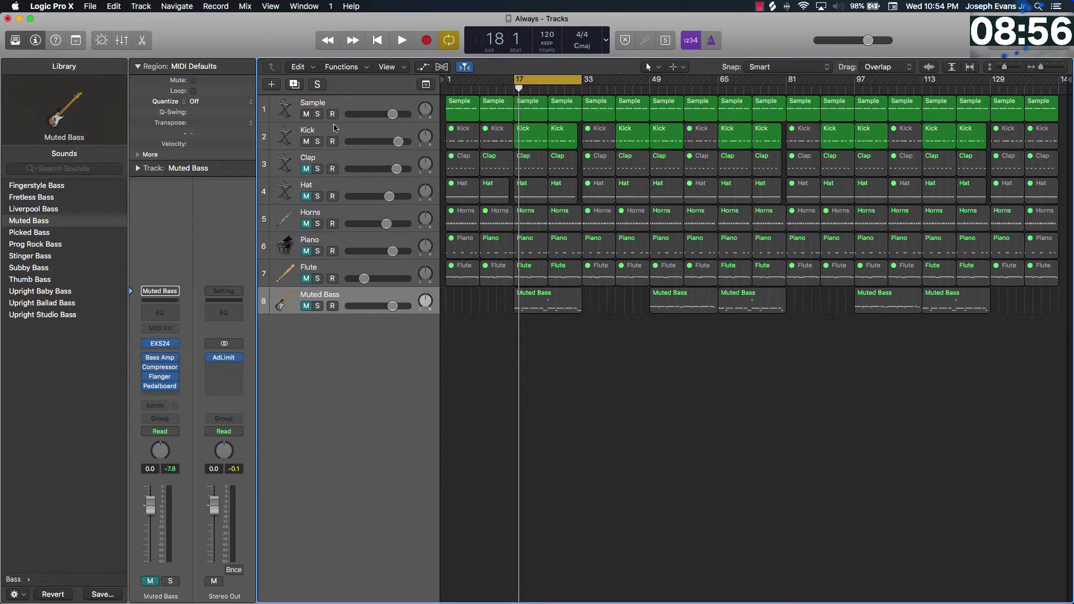
{"action": "left_click", "coordinate": [306, 141]}
Add a Channel EQ to the Sample track and enable its low cut at 186 Hz with a 48 dB/Oct slope.
{"action": "left_click", "coordinate": [288, 108]}
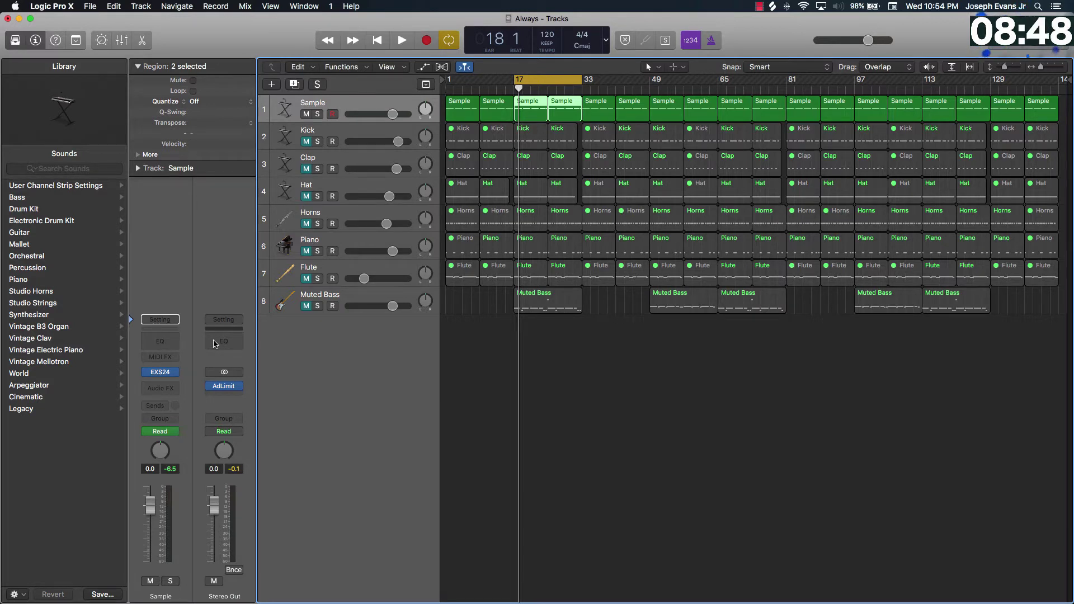
{"action": "left_click", "coordinate": [179, 344]}
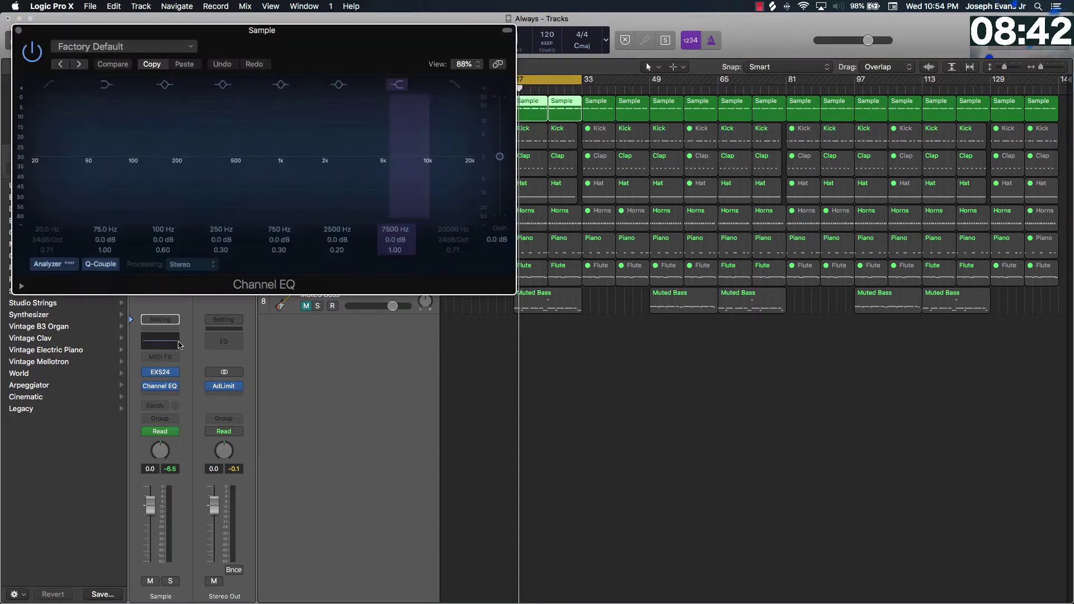
{"action": "left_click", "coordinate": [49, 84]}
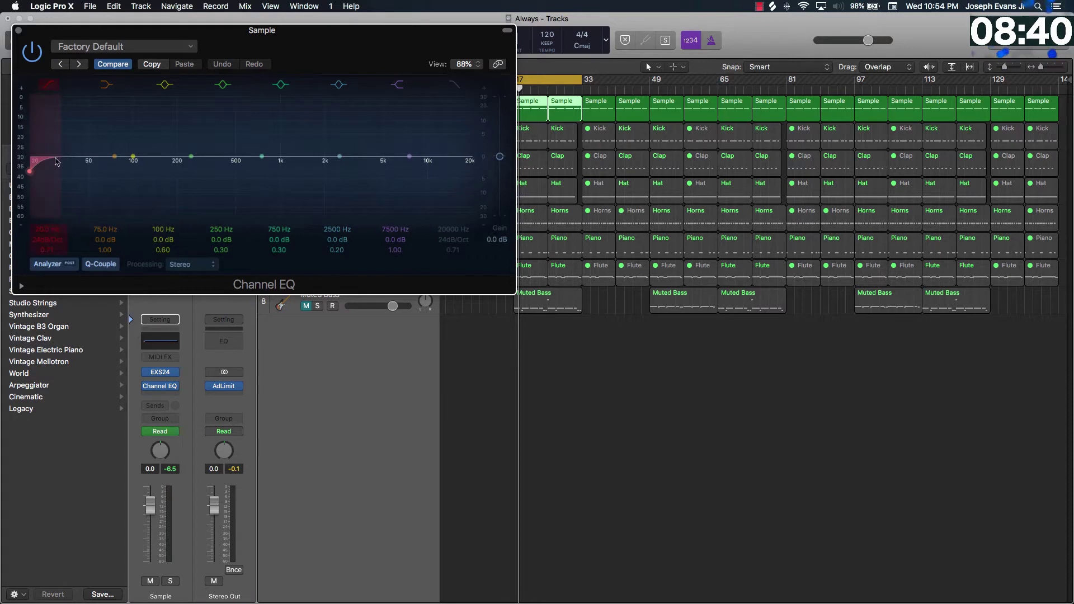
{"action": "left_click_drag", "start_coordinate": [54, 241], "coordinate": [41, 201]}
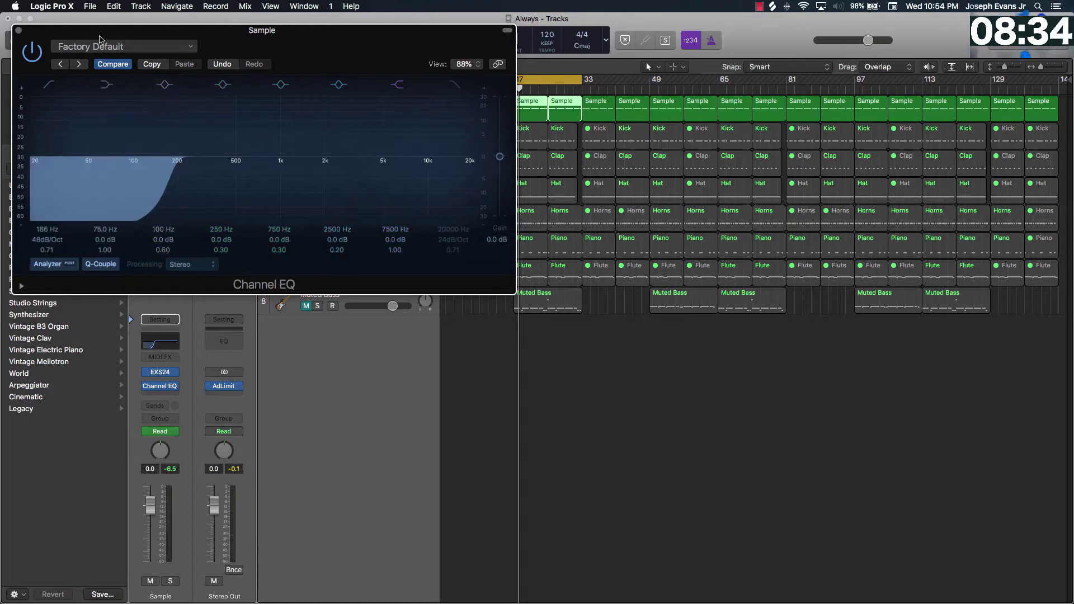
Raise the Sample track's low cut frequency to 205 Hz during playback and close the EQ.
{"action": "left_click_drag", "start_coordinate": [40, 36], "coordinate": [378, 284]}
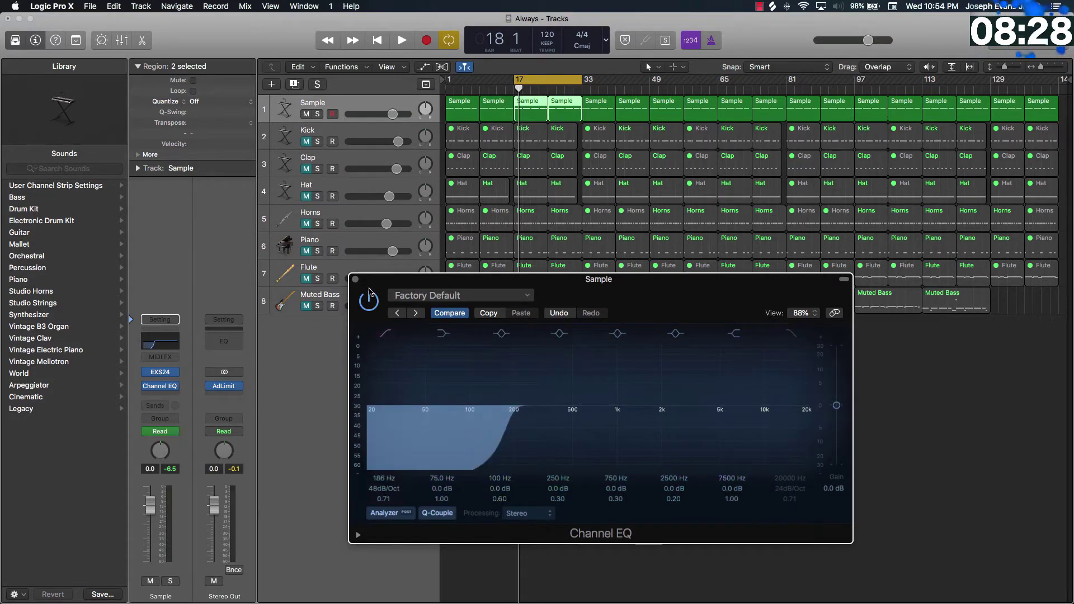
{"action": "key", "text": "space"}
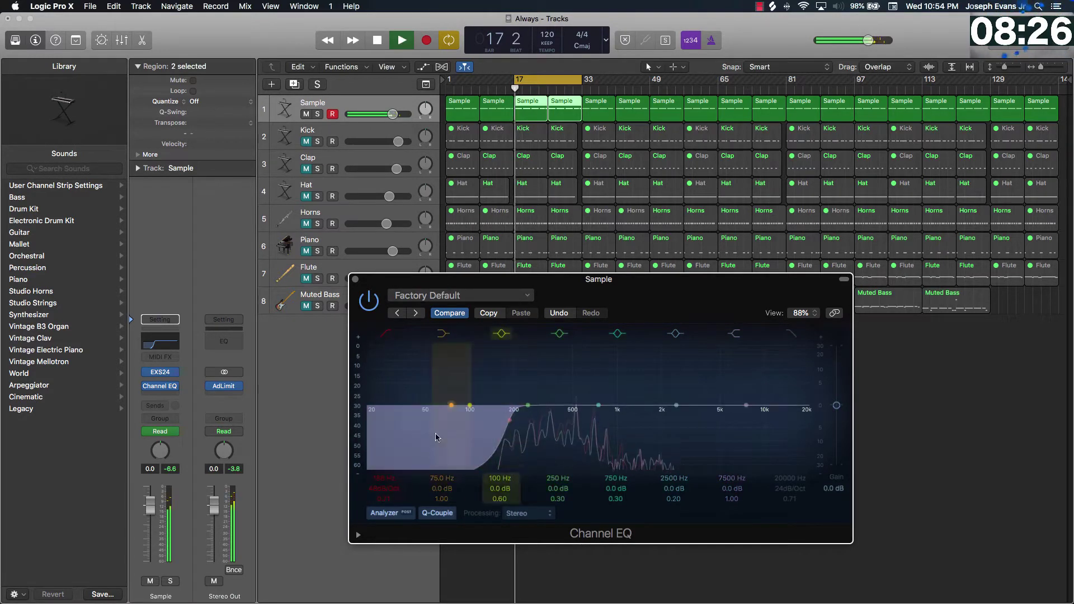
{"action": "mouse_move", "coordinate": [514, 419]}
{"action": "left_mouse_down"}
{"action": "mouse_move", "coordinate": [547, 421]}
{"action": "mouse_move", "coordinate": [515, 420]}
{"action": "left_mouse_up"}
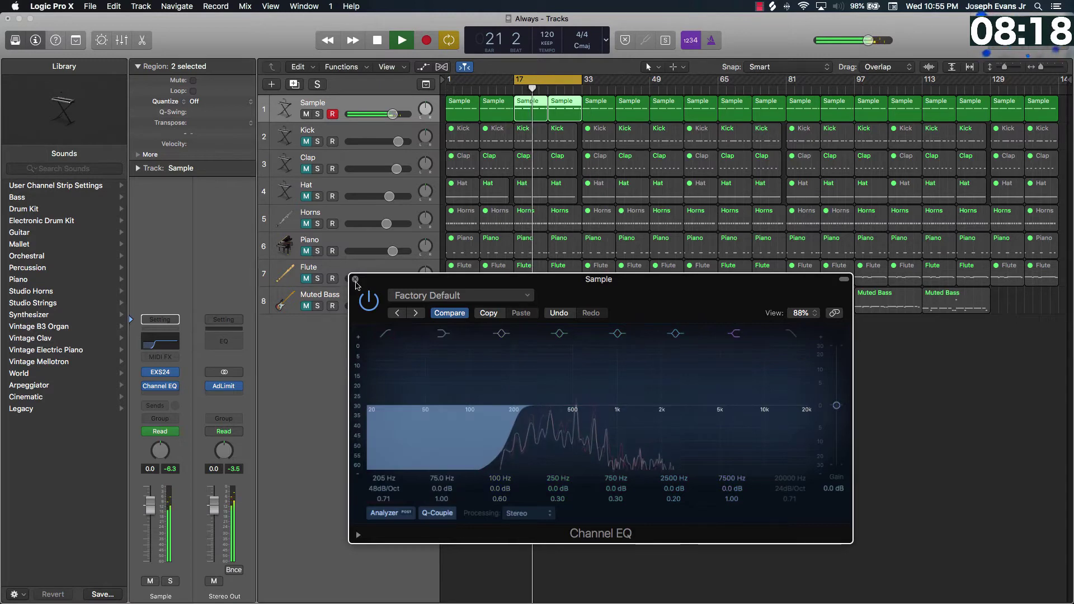
{"action": "key", "text": "v"}
{"action": "left_click", "coordinate": [621, 509]}
{"action": "key", "text": "space"}
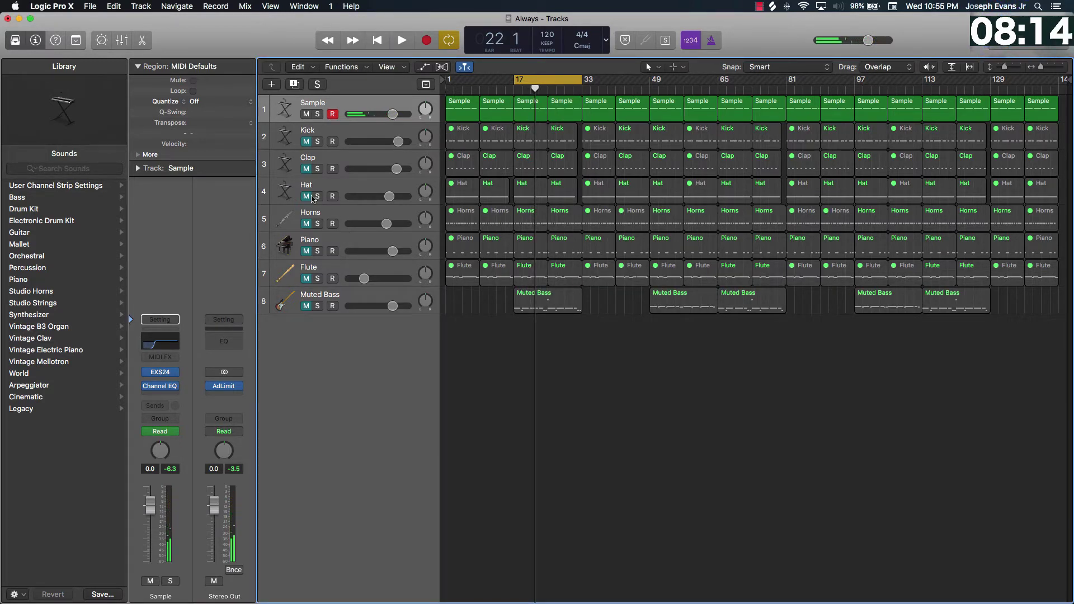
Unmute the Kick track and raise its volume to 3.1 dB during playback.
{"action": "left_click", "coordinate": [306, 142]}
{"action": "left_click", "coordinate": [408, 146]}
{"action": "key", "text": "space"}
{"action": "left_click_drag", "start_coordinate": [398, 142], "coordinate": [401, 142]}
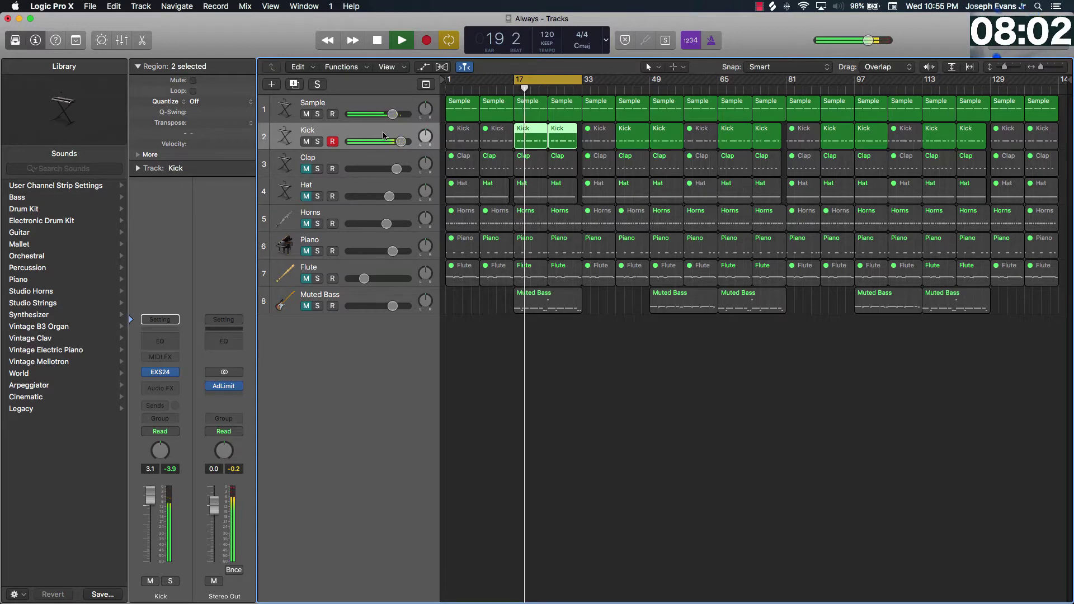
Insert the Smack Attack (s) plug-in on the Kick track and stop playback.
{"action": "left_click", "coordinate": [160, 388]}
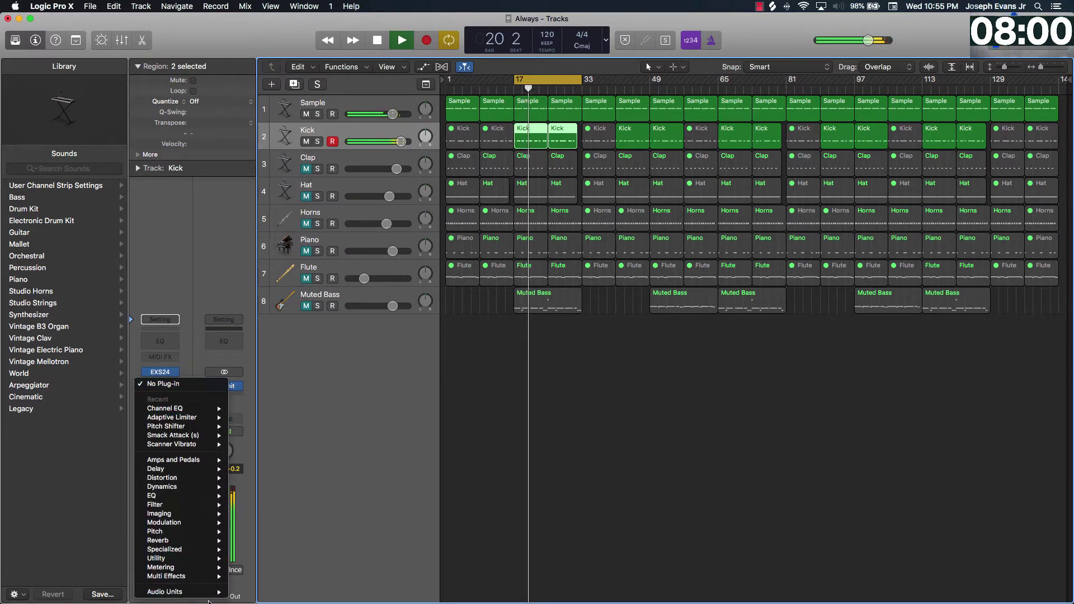
{"action": "left_click", "coordinate": [240, 435]}
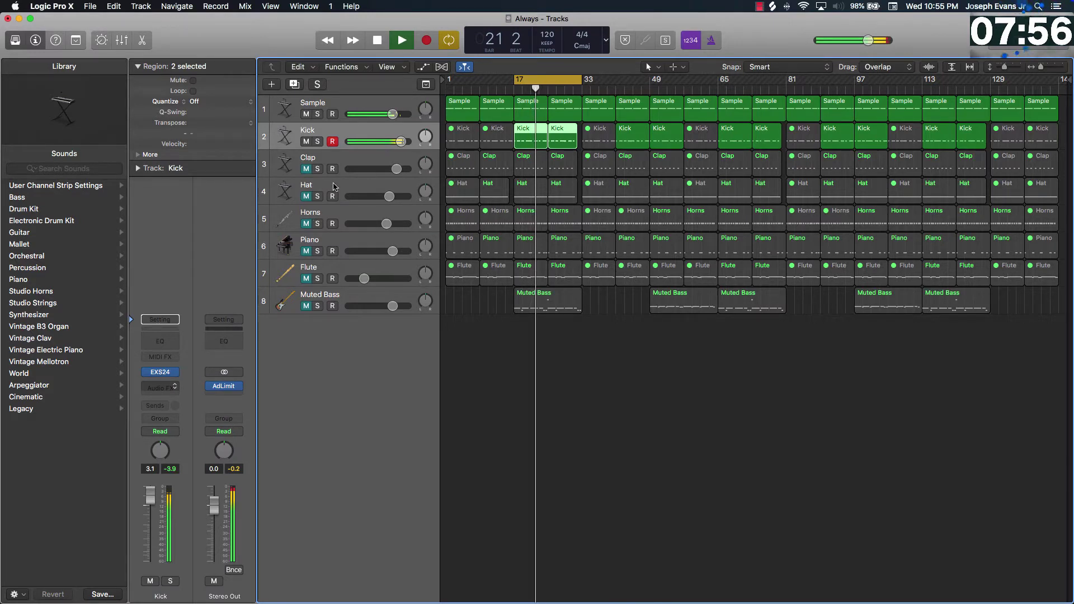
{"action": "key", "text": "space"}
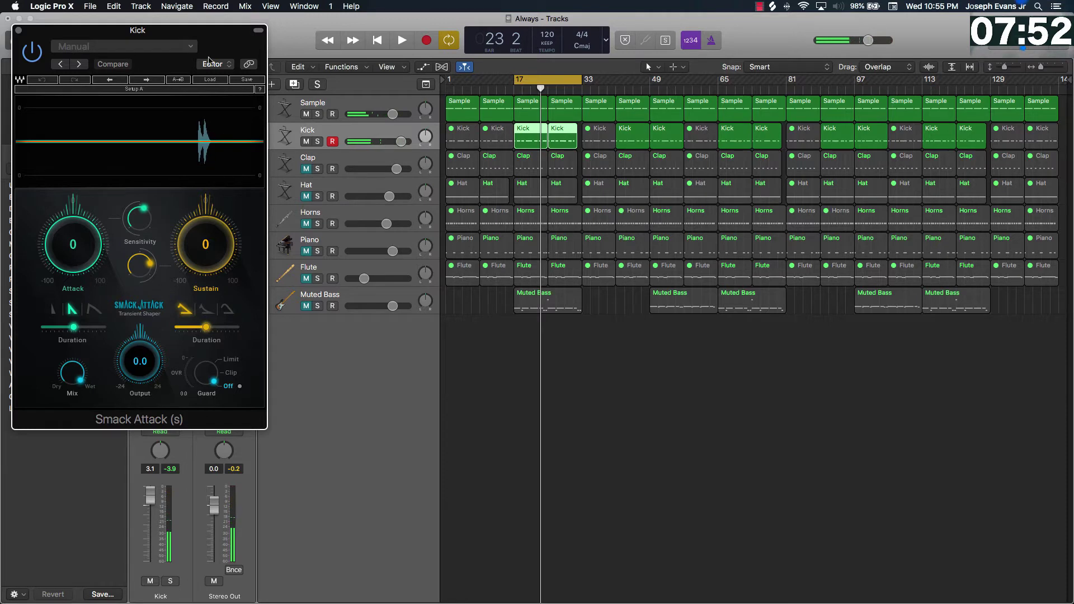
{"action": "left_click_drag", "start_coordinate": [215, 41], "coordinate": [328, 58]}
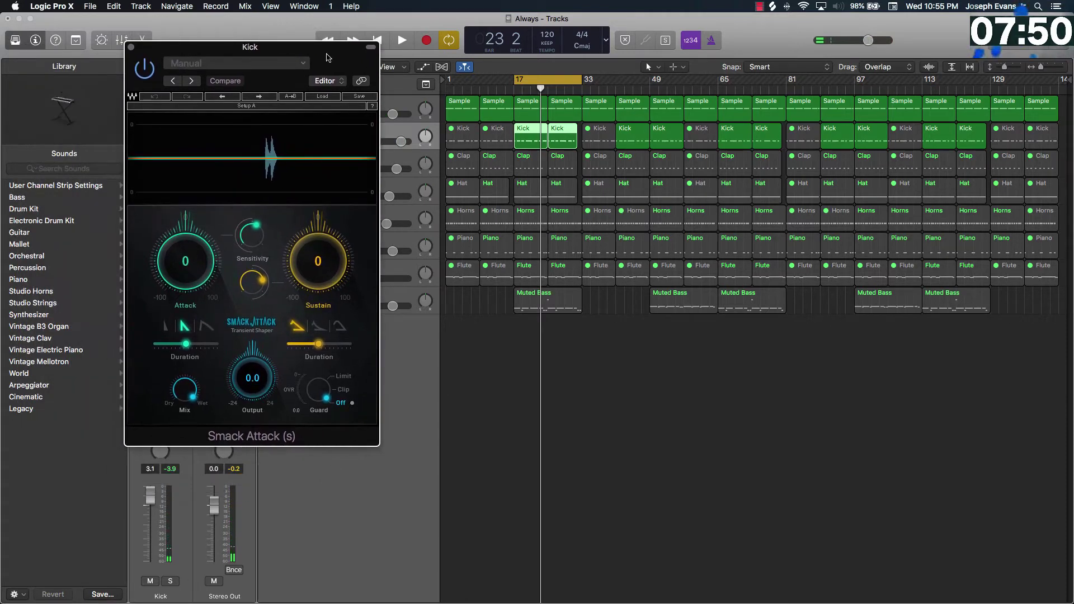
Load the KickTheSun drum preset in Smack Attack, close the plug-in and play the cycled section.
{"action": "left_click", "coordinate": [316, 97]}
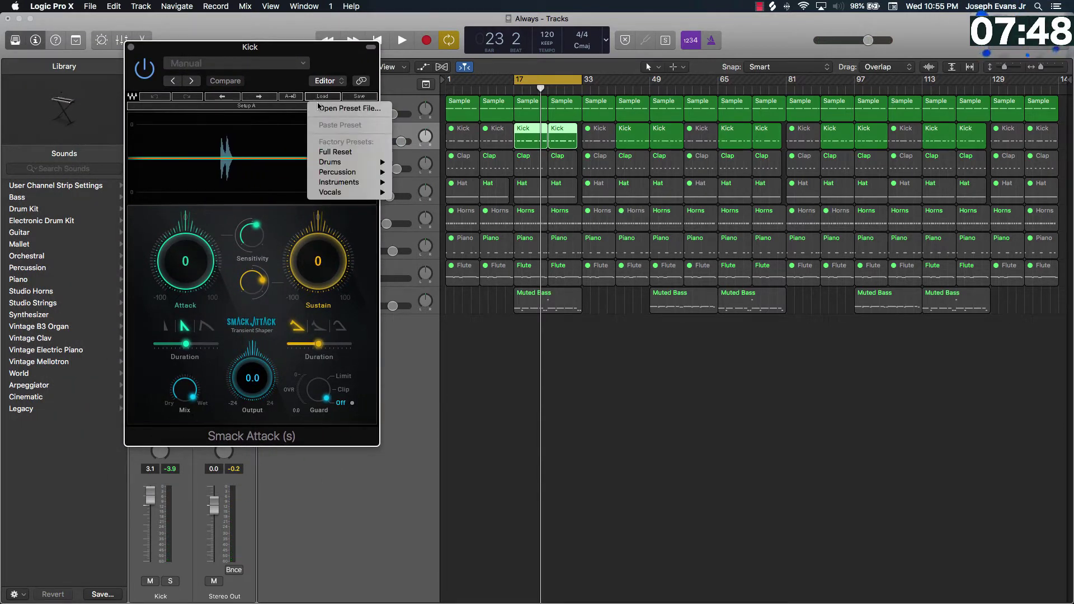
{"action": "mouse_move", "coordinate": [346, 161]}
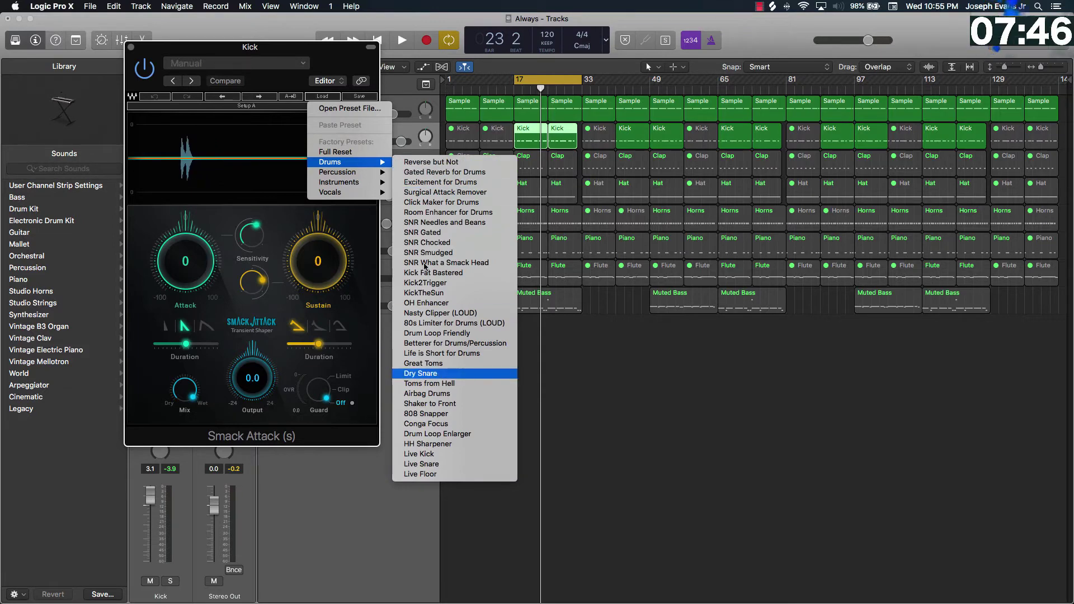
{"action": "left_click", "coordinate": [442, 294]}
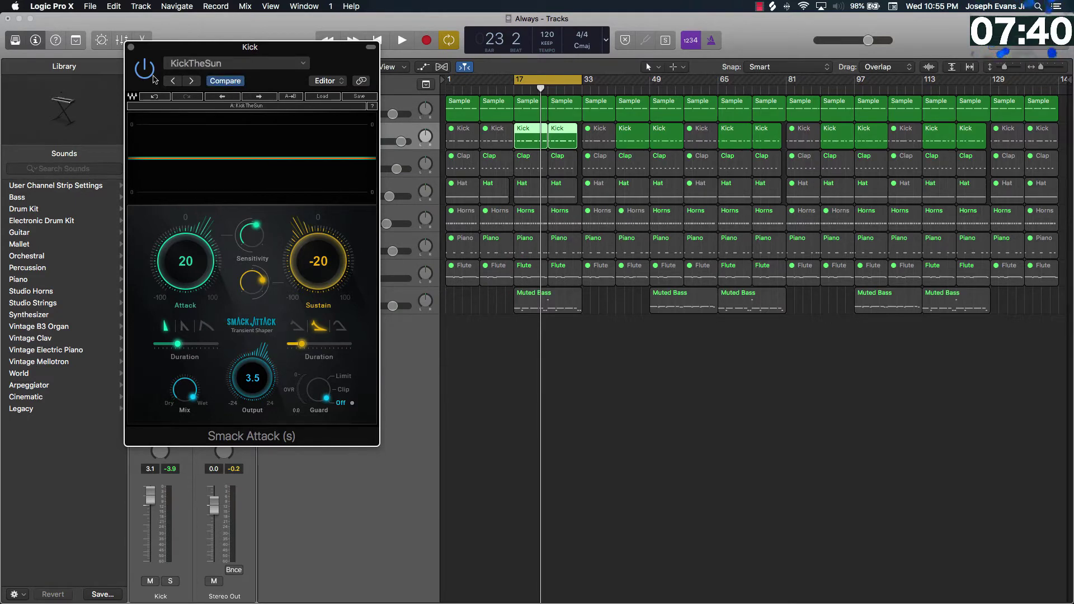
{"action": "left_click", "coordinate": [132, 48]}
{"action": "left_click", "coordinate": [501, 324]}
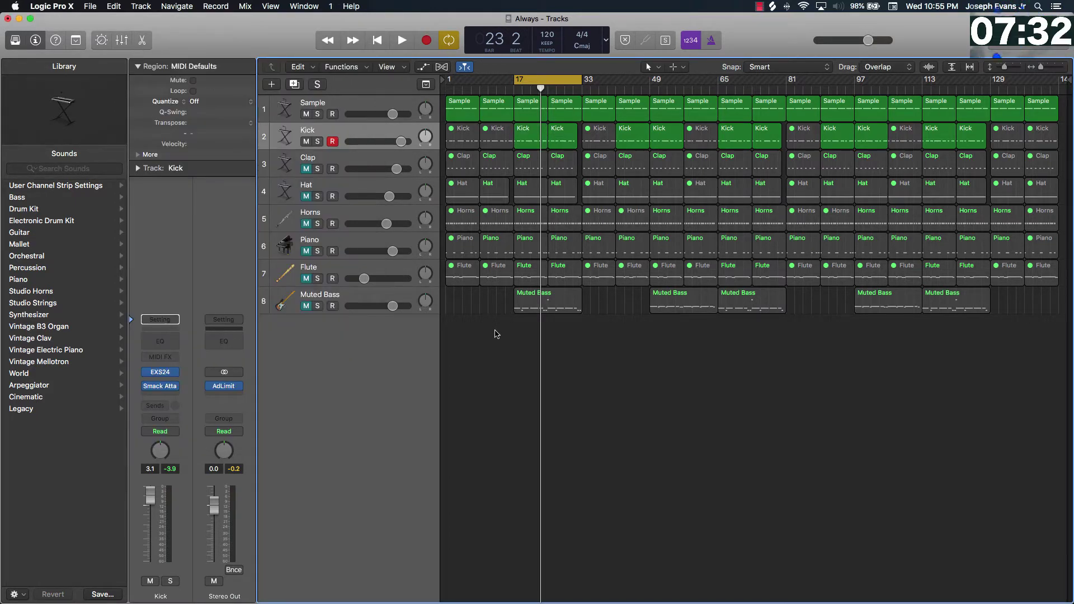
{"action": "key", "text": "space"}
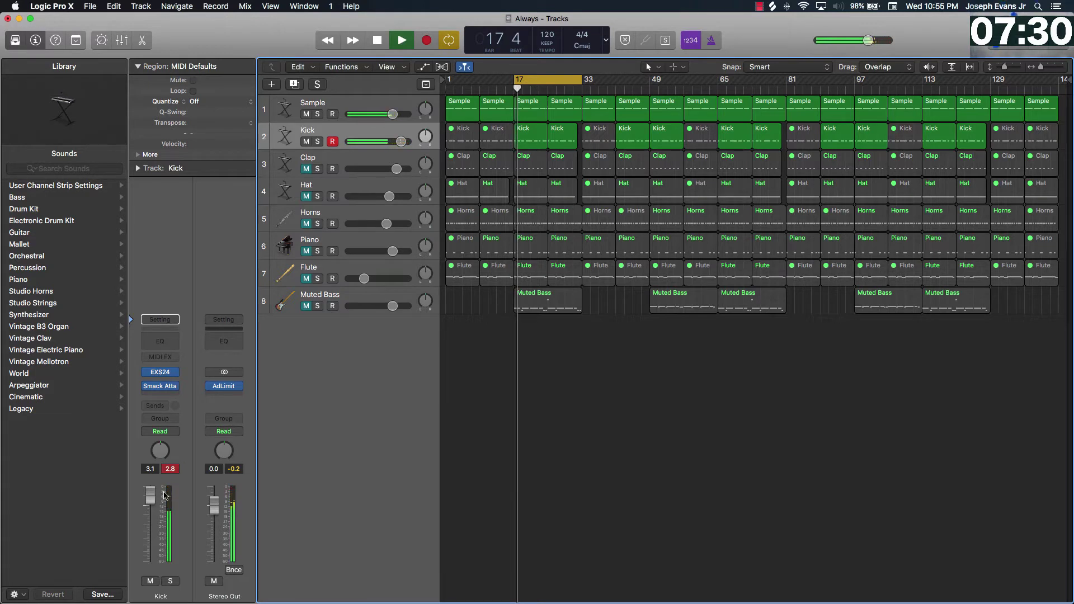
Add a Channel EQ to the Kick track with a low cut and a 13400 Hz high cut, and close it.
{"action": "left_click", "coordinate": [151, 339]}
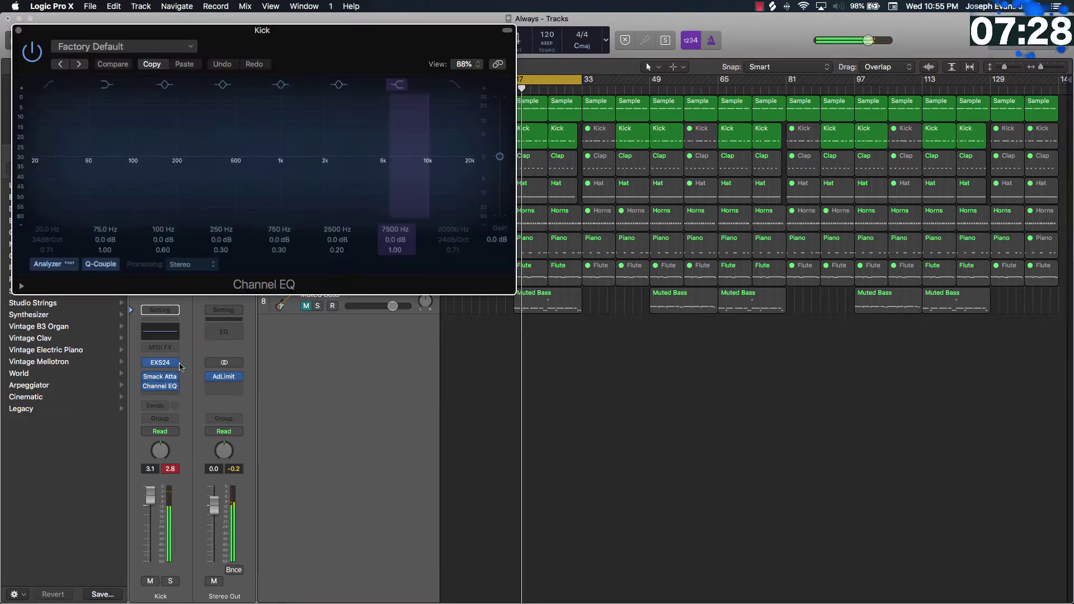
{"action": "left_click", "coordinate": [49, 84]}
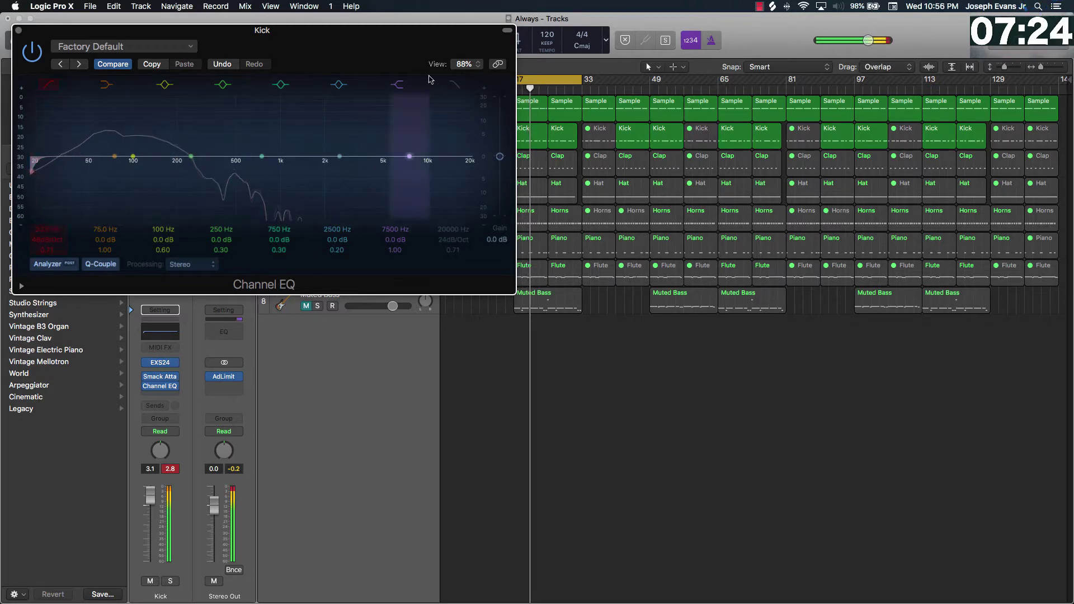
{"action": "left_click", "coordinate": [455, 84]}
{"action": "mouse_move", "coordinate": [451, 225]}
{"action": "left_mouse_down"}
{"action": "mouse_move", "coordinate": [451, 264]}
{"action": "mouse_move", "coordinate": [454, 223]}
{"action": "left_mouse_up"}
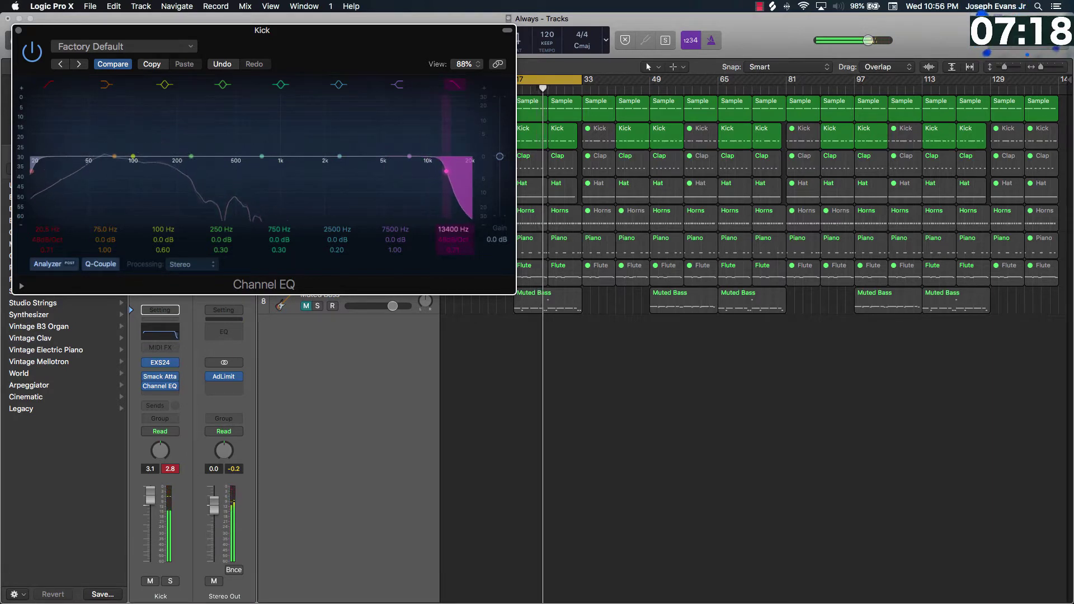
{"action": "left_click", "coordinate": [18, 30]}
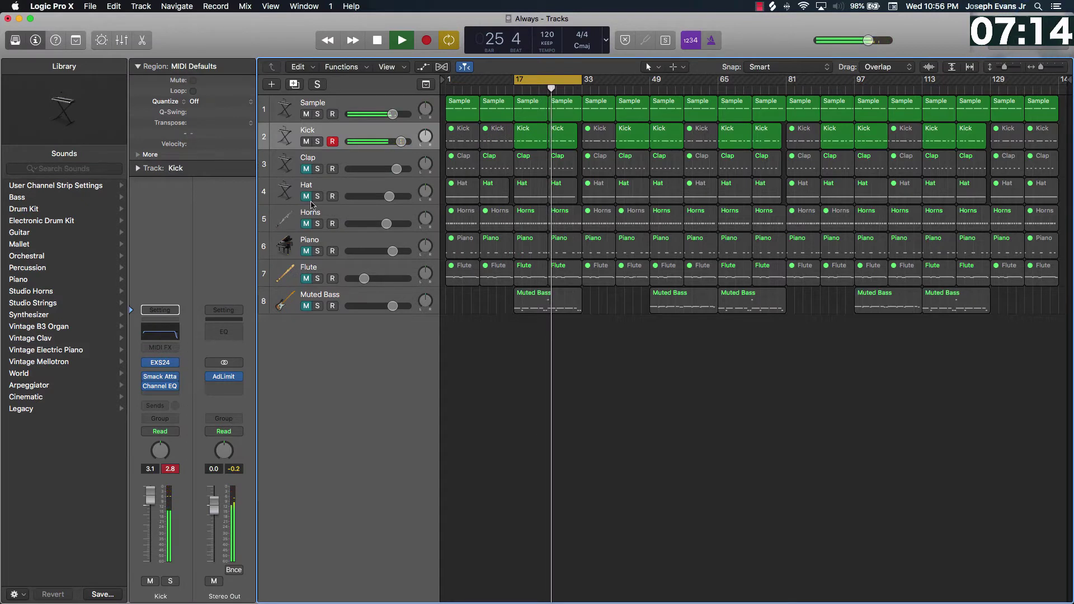
Unmute the Clap track and add a Channel EQ with a 48 dB/Oct low cut.
{"action": "left_click", "coordinate": [306, 169]}
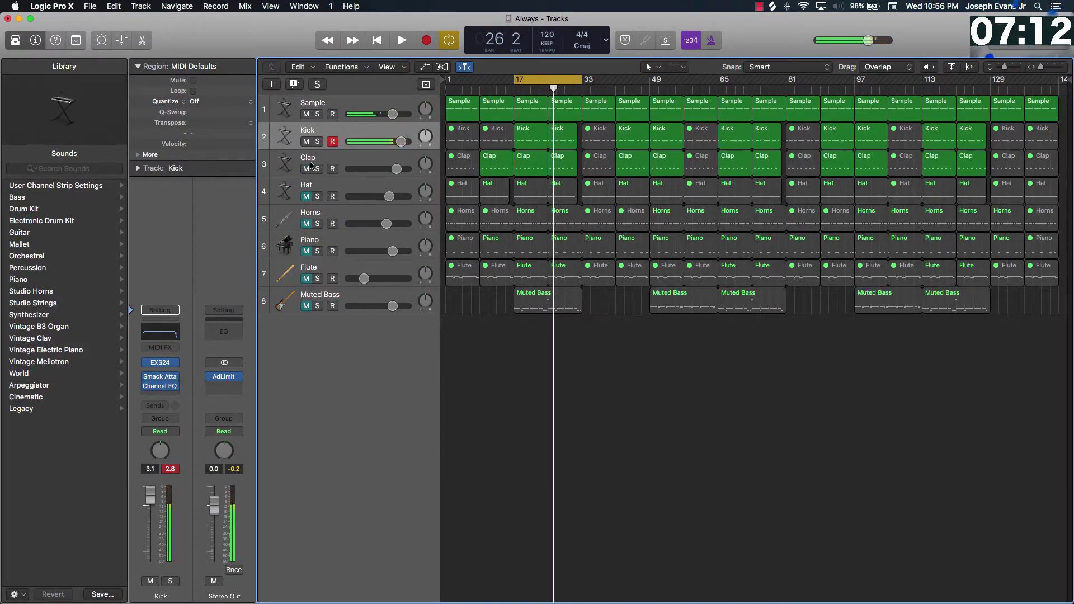
{"action": "left_click", "coordinate": [311, 164]}
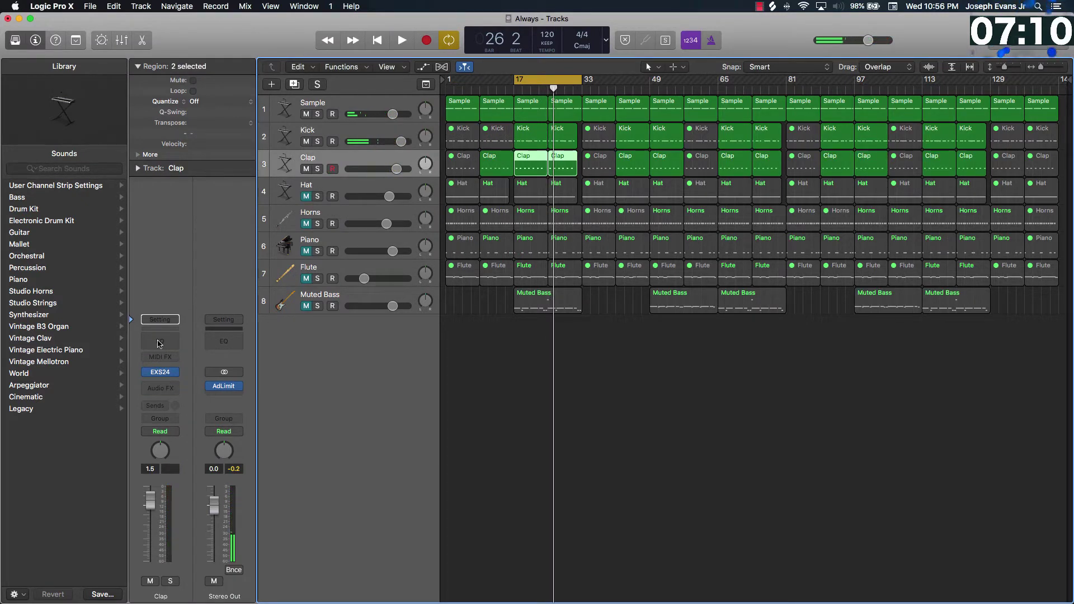
{"action": "left_click", "coordinate": [160, 341]}
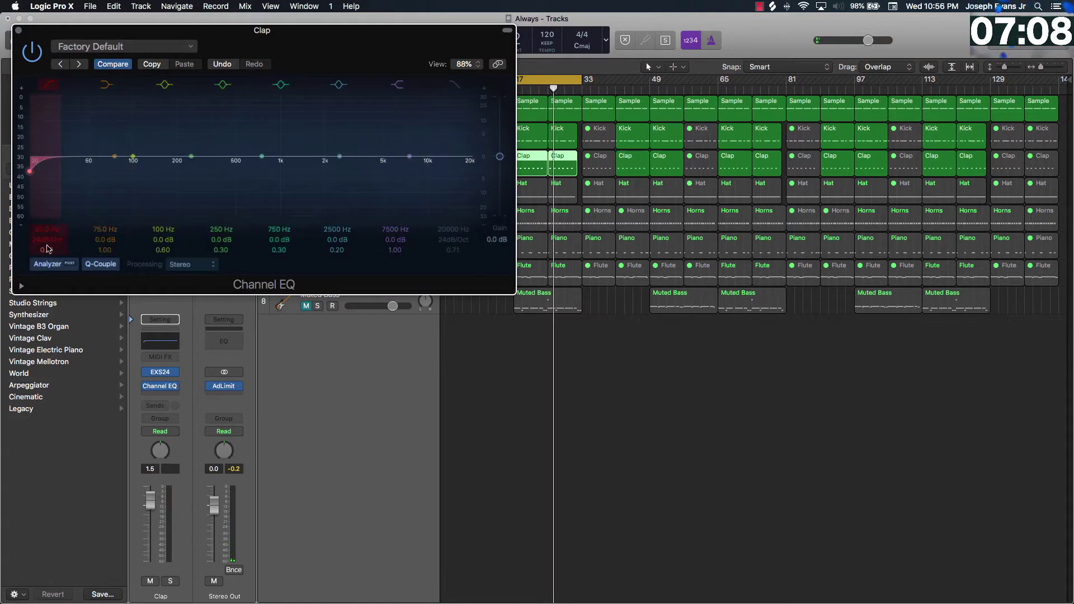
{"action": "mouse_move", "coordinate": [44, 239]}
{"action": "left_mouse_down"}
{"action": "mouse_move", "coordinate": [47, 207]}
{"action": "mouse_move", "coordinate": [47, 227]}
{"action": "left_mouse_up"}
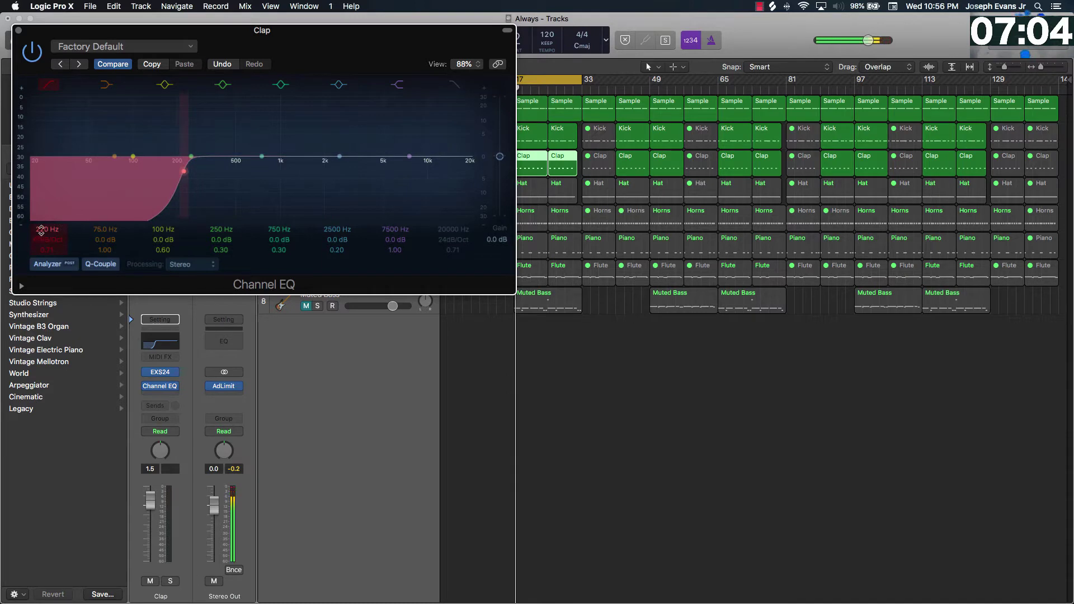
Fine-tune the Clap's low cut frequency during playback, close the EQ and stop playback.
{"action": "key", "text": "space"}
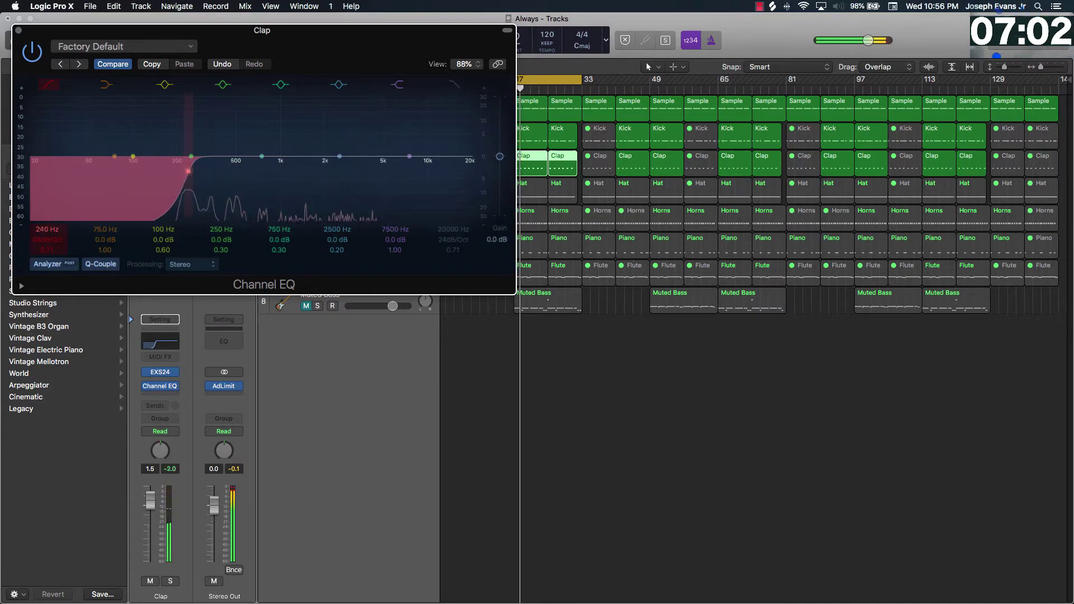
{"action": "left_click_drag", "start_coordinate": [49, 232], "coordinate": [49, 239]}
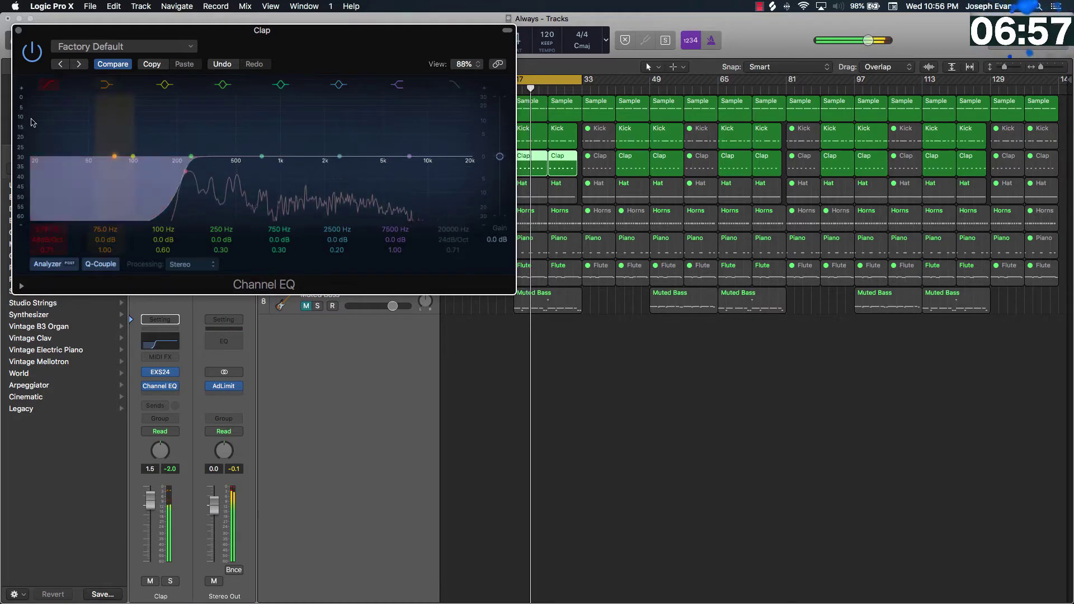
{"action": "left_click", "coordinate": [18, 30]}
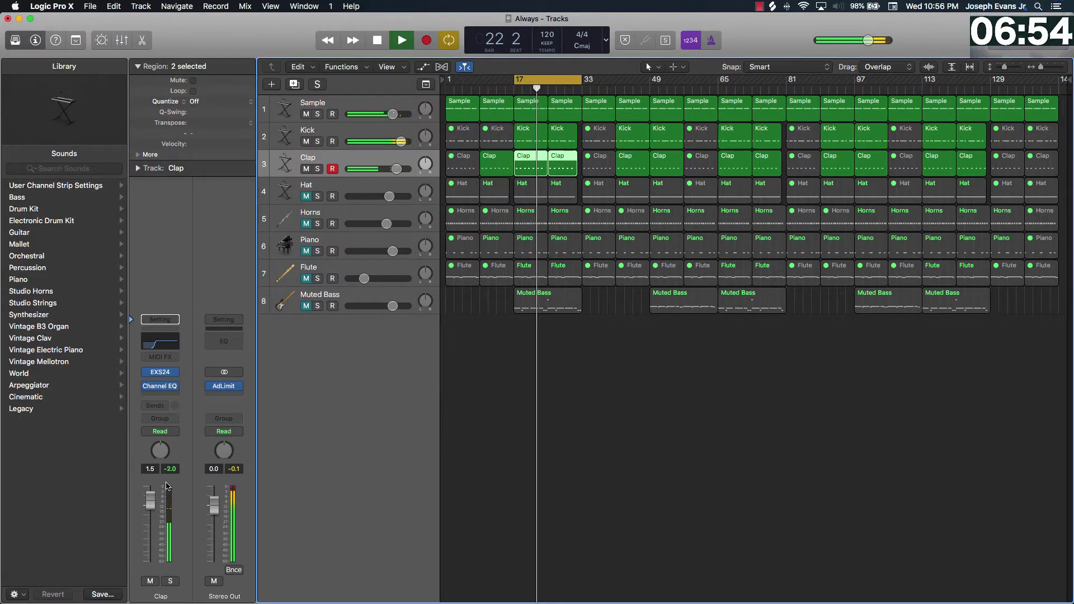
{"action": "key", "text": "space"}
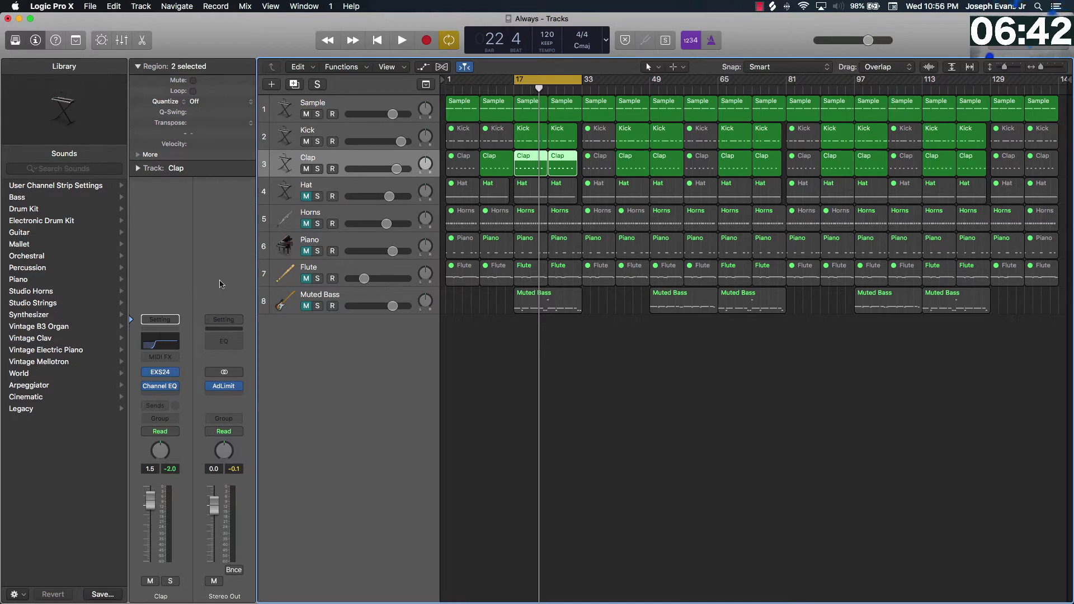
Unmute the Hat track, add a Channel EQ with a low cut and audition it in the cycled section.
{"action": "left_click", "coordinate": [306, 196]}
{"action": "key", "text": "Down"}
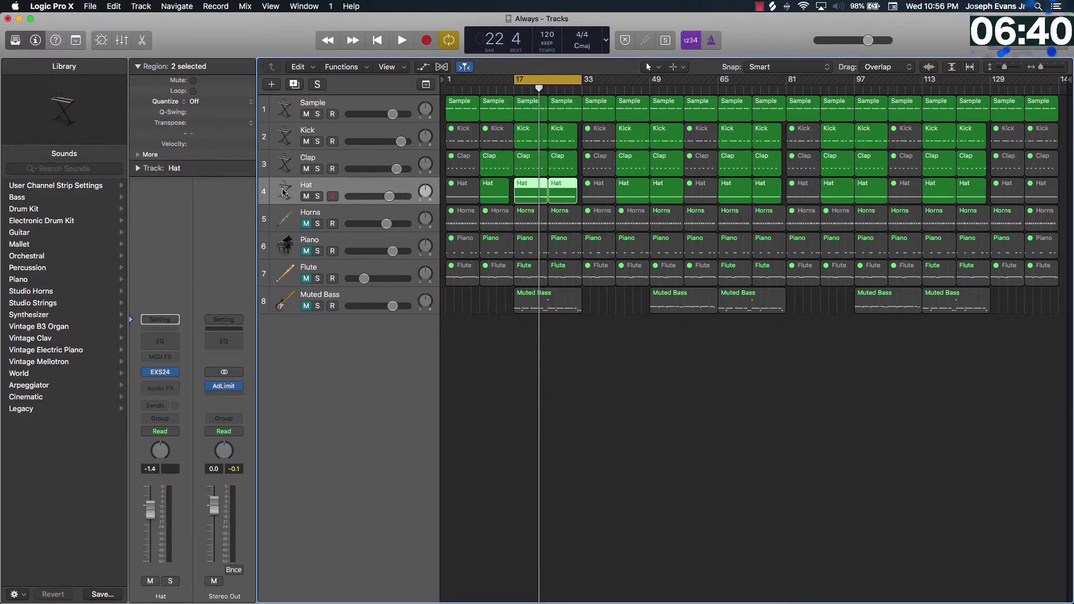
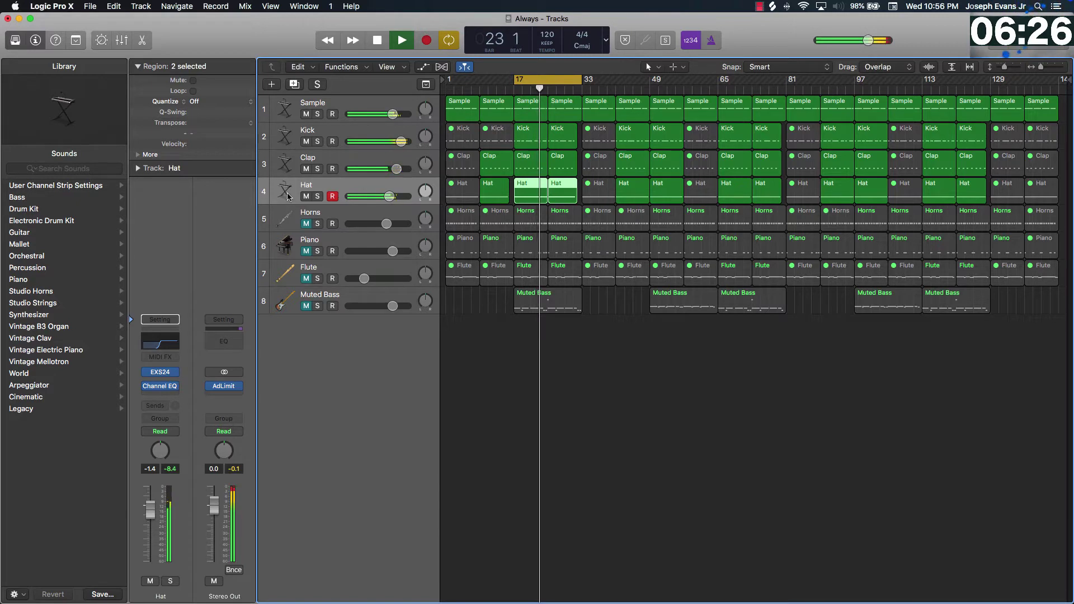
{"action": "key", "text": "space"}
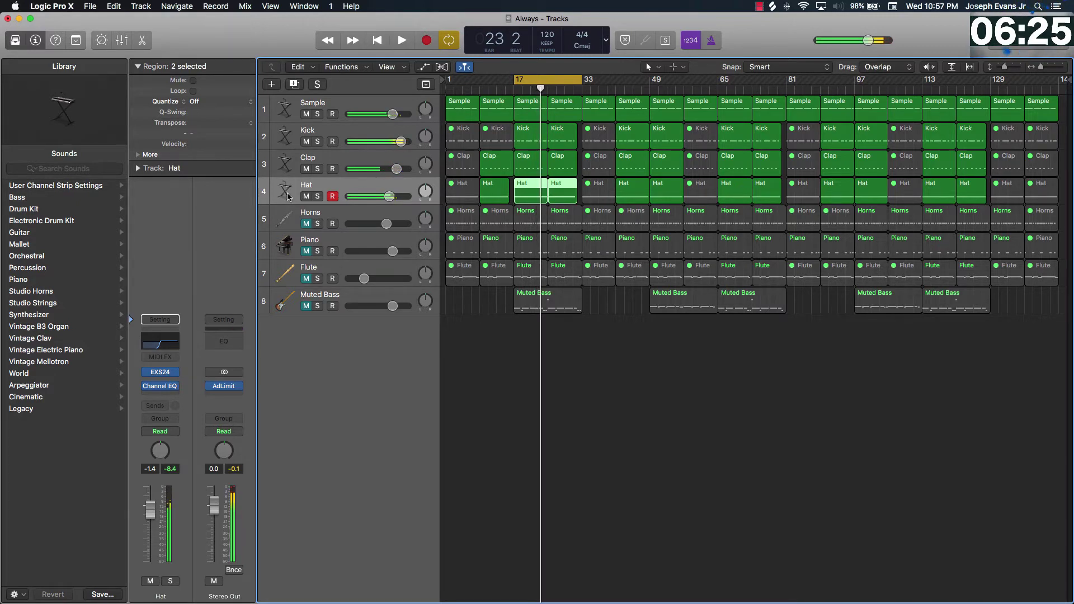
Insert the stereo Cableguys PanCake2 plug-in after the Channel EQ on the Hat track.
{"action": "left_click", "coordinate": [171, 397]}
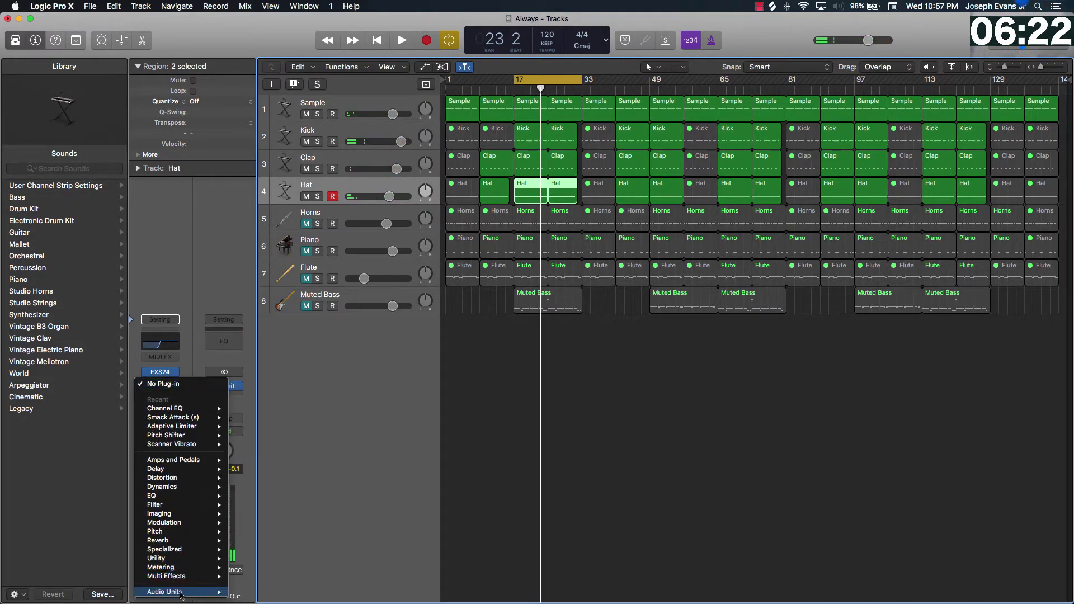
{"action": "mouse_move", "coordinate": [177, 595]}
{"action": "mouse_move", "coordinate": [257, 594]}
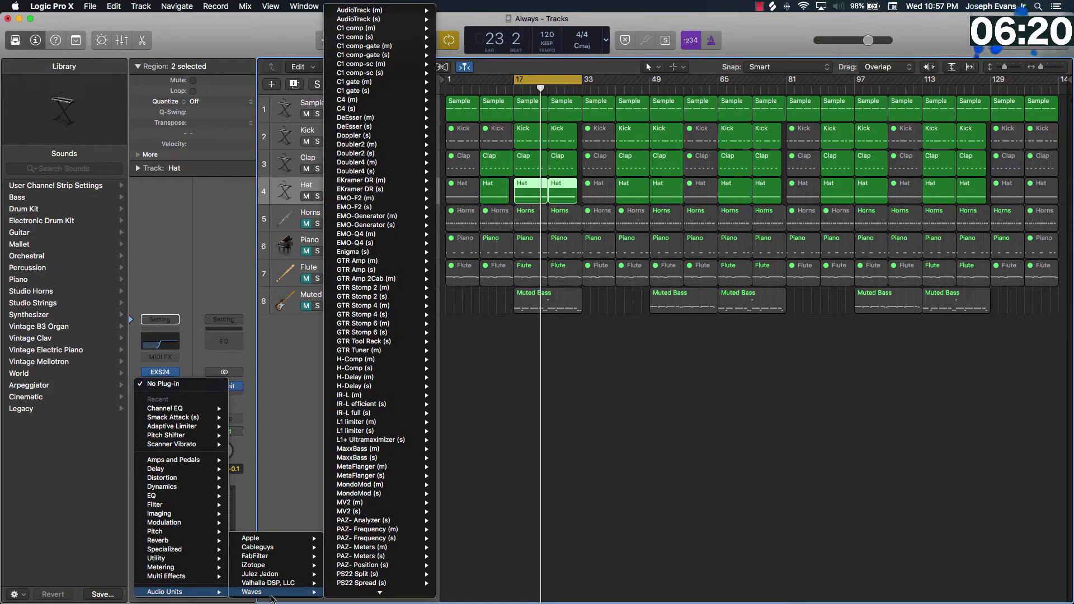
{"action": "mouse_move", "coordinate": [276, 550]}
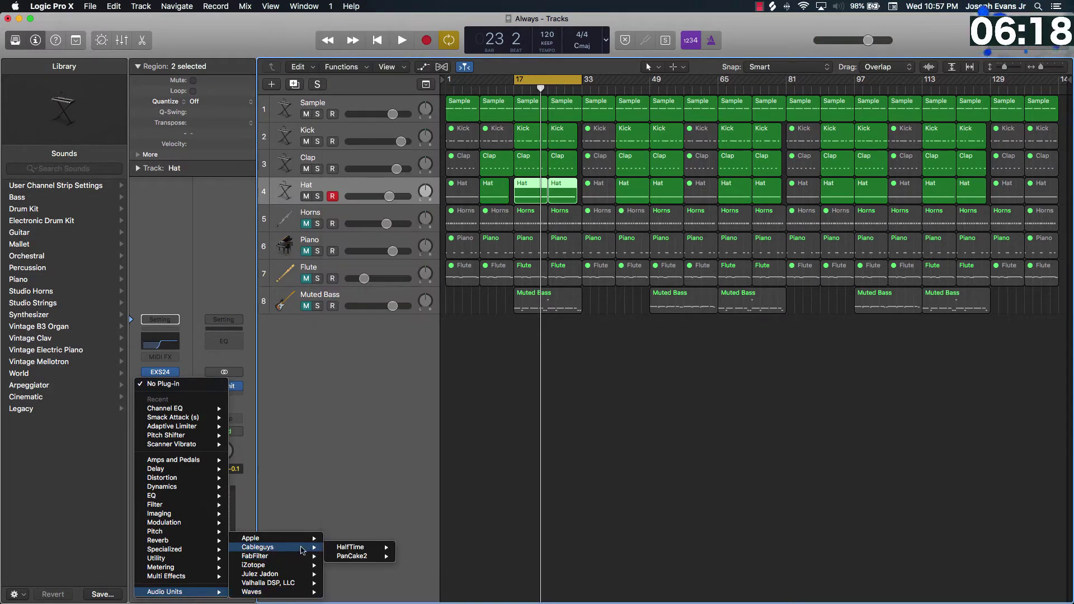
{"action": "mouse_move", "coordinate": [358, 551]}
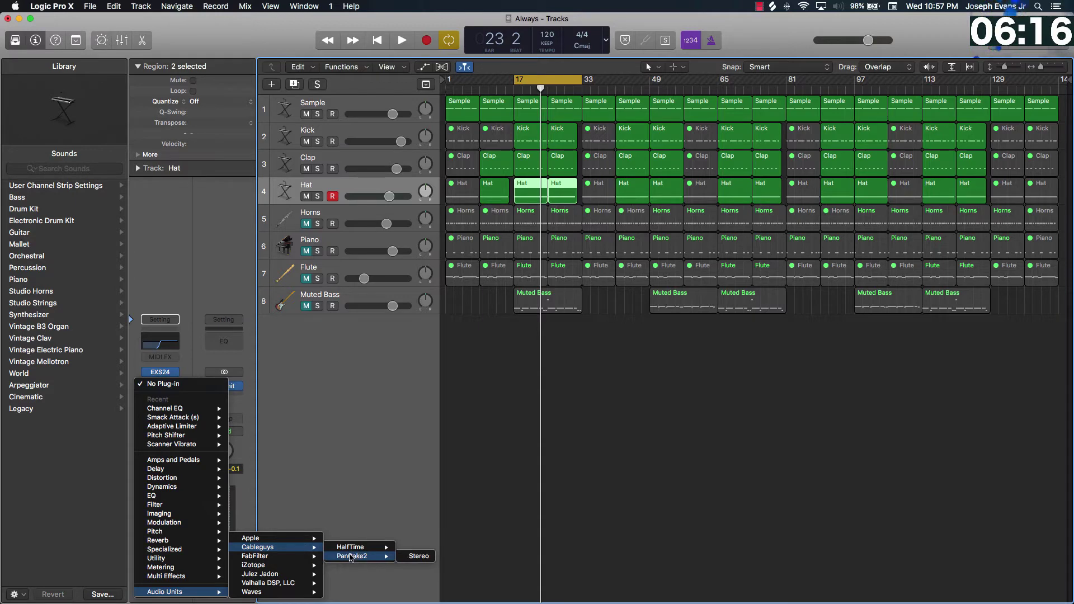
{"action": "left_click", "coordinate": [417, 556]}
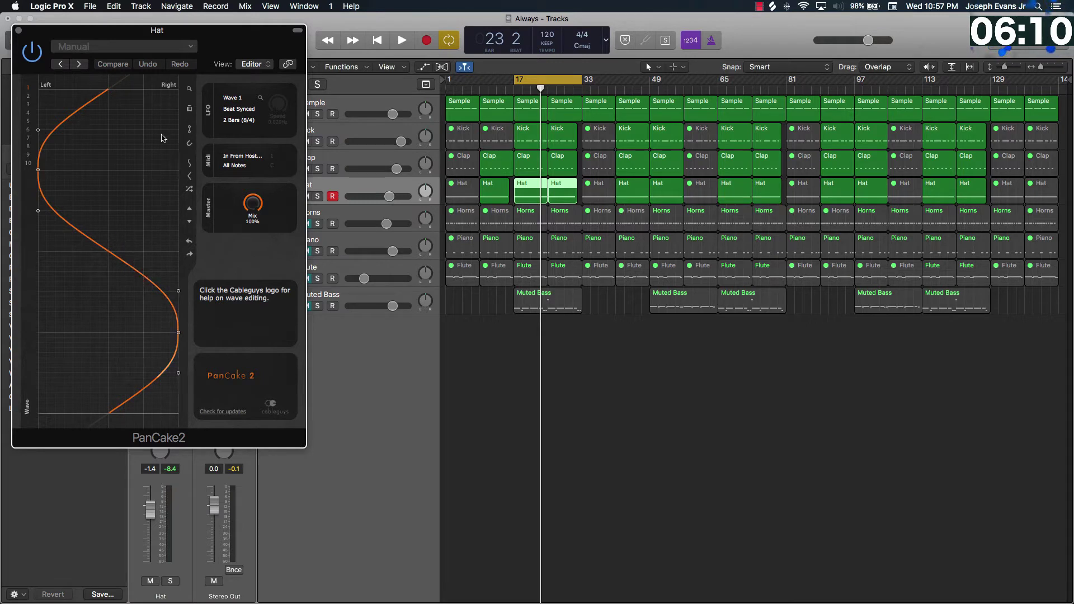
Clear the PanCake2 wave to a centred line and set its beat-synced length to 4 Bars.
{"action": "left_click", "coordinate": [190, 112]}
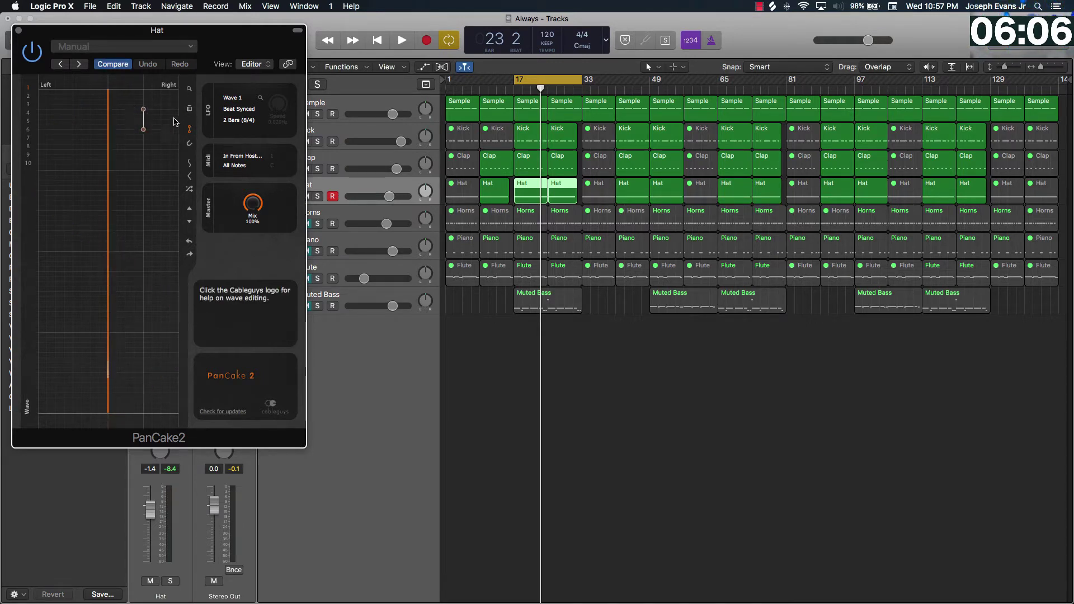
{"action": "left_click", "coordinate": [239, 120]}
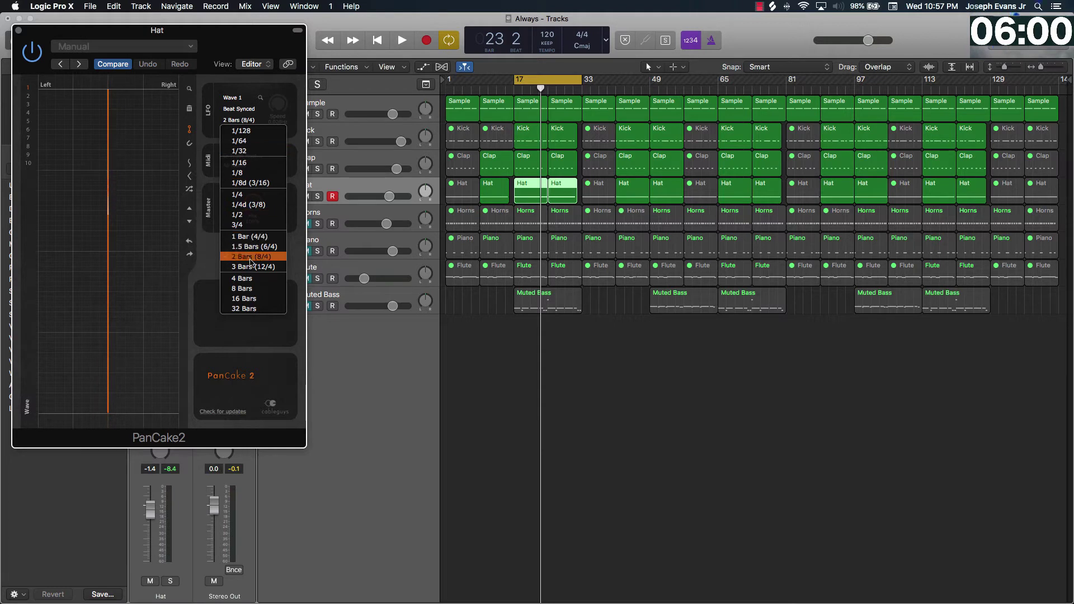
{"action": "left_click", "coordinate": [242, 278]}
Draw pan steps in the PanCake2 wave during playback: one left near the middle, and right ones early and at the end.
{"action": "key", "text": "space"}
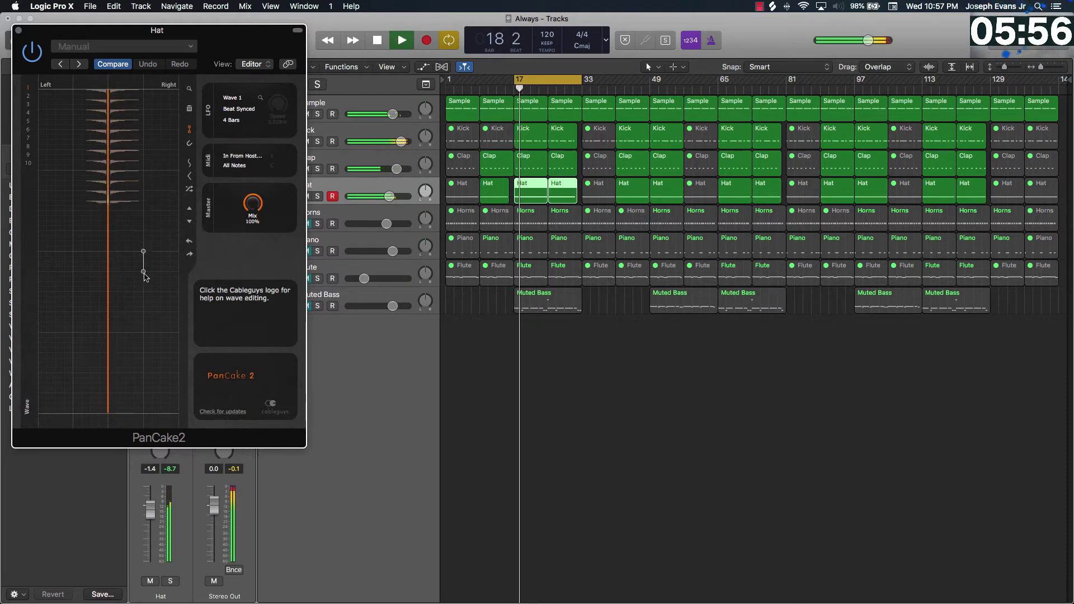
{"action": "key", "text": "space"}
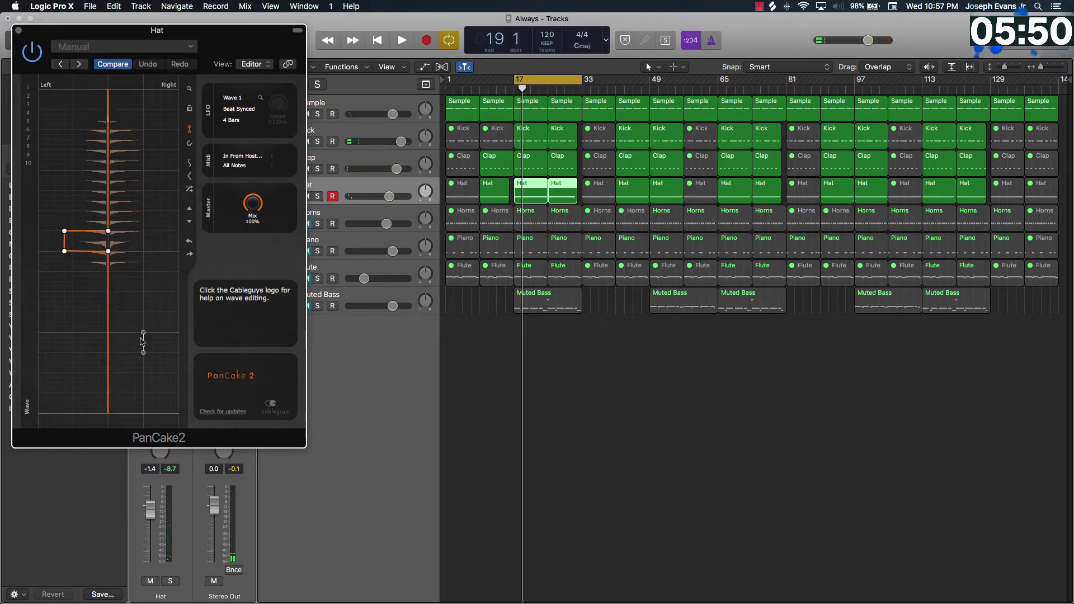
{"action": "key", "text": "space"}
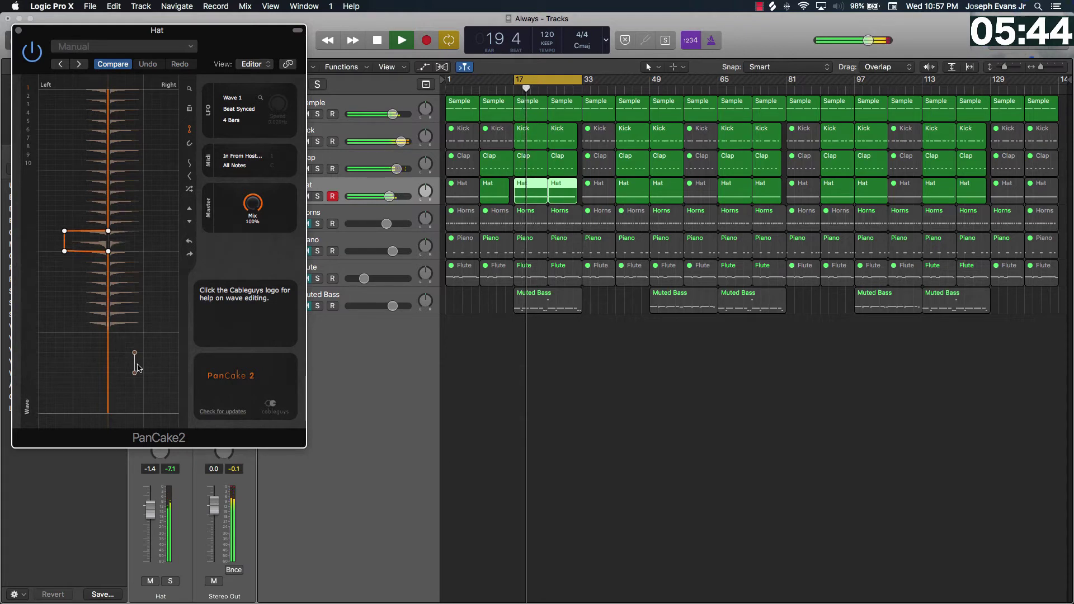
{"action": "left_click", "coordinate": [161, 394]}
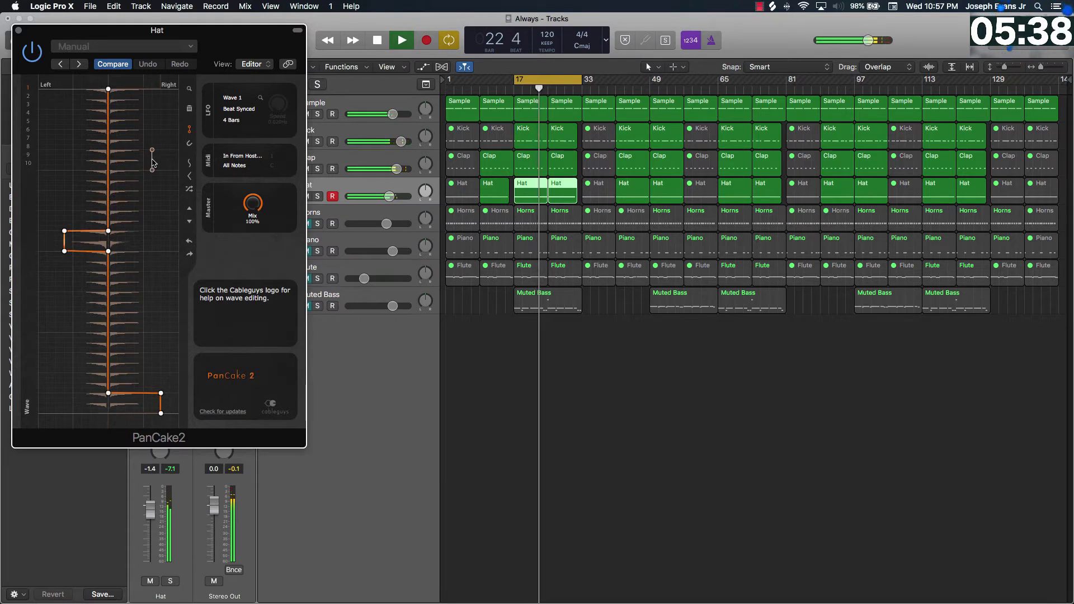
{"action": "left_click", "coordinate": [151, 163]}
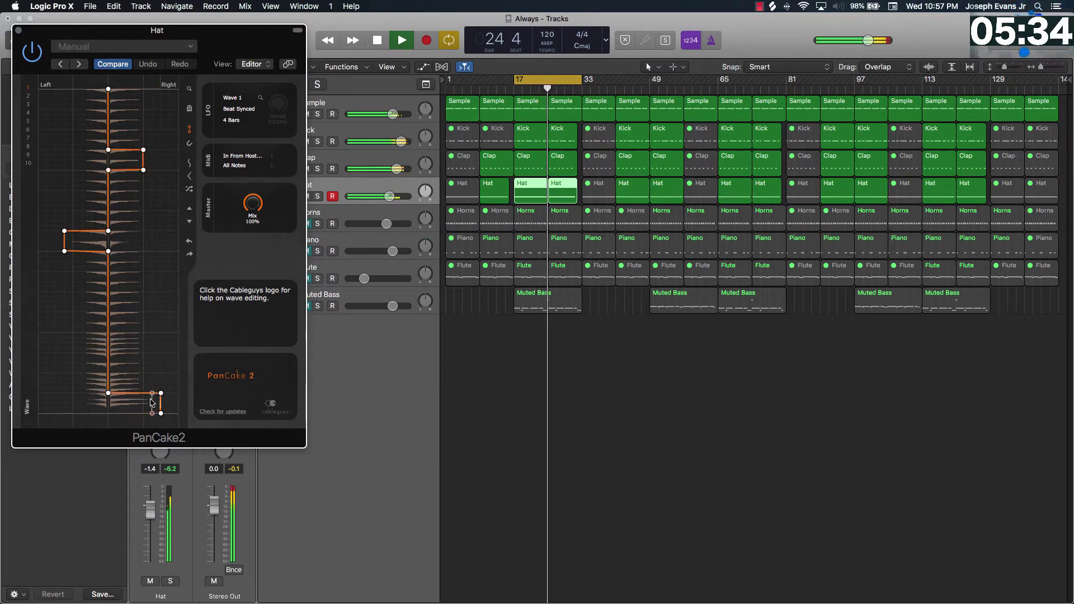
{"action": "left_click", "coordinate": [153, 401]}
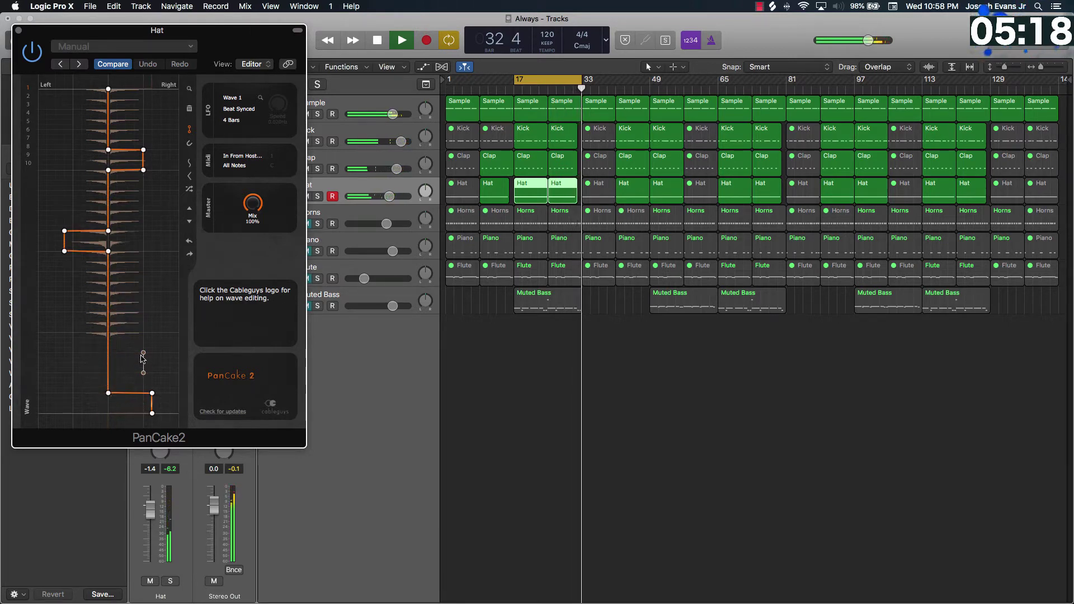
Narrow the left and final right pan steps in PanCake2, close it, and pan the Hat track slightly left.
{"action": "key", "text": "space"}
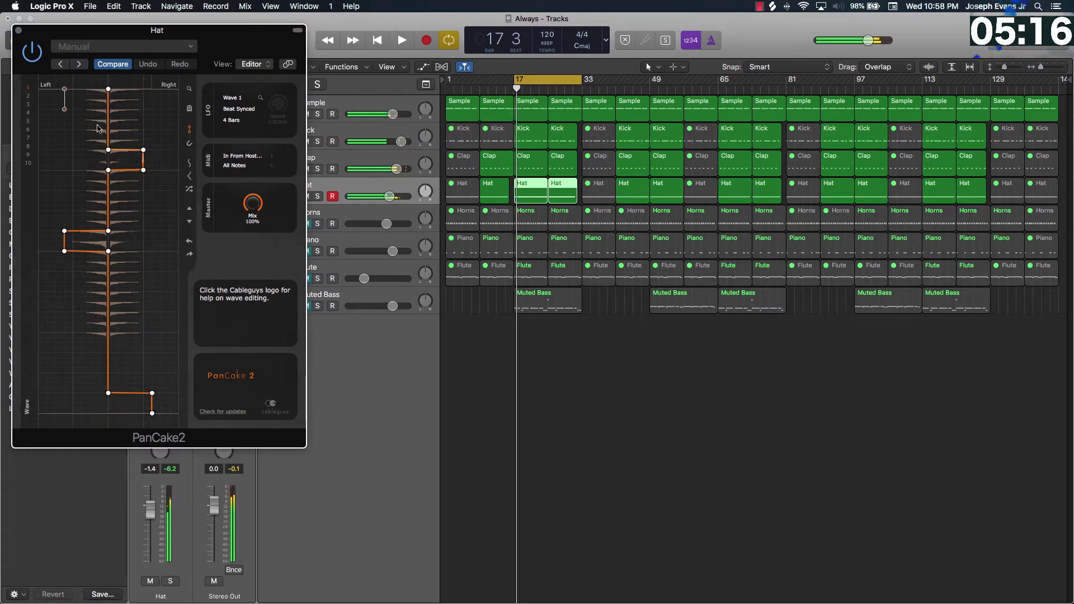
{"action": "left_click", "coordinate": [74, 252]}
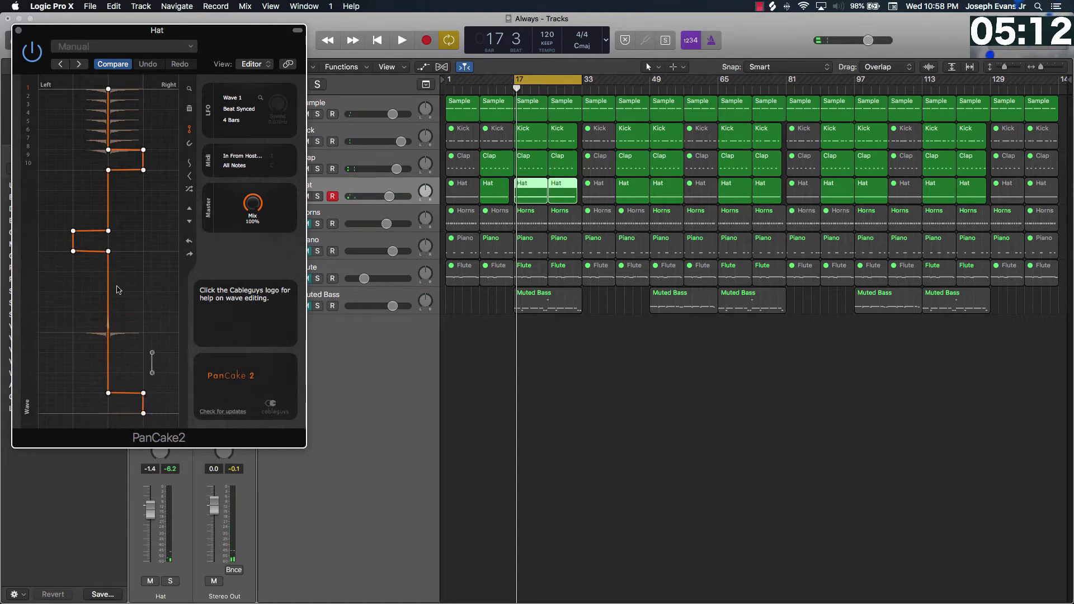
{"action": "left_click", "coordinate": [19, 32]}
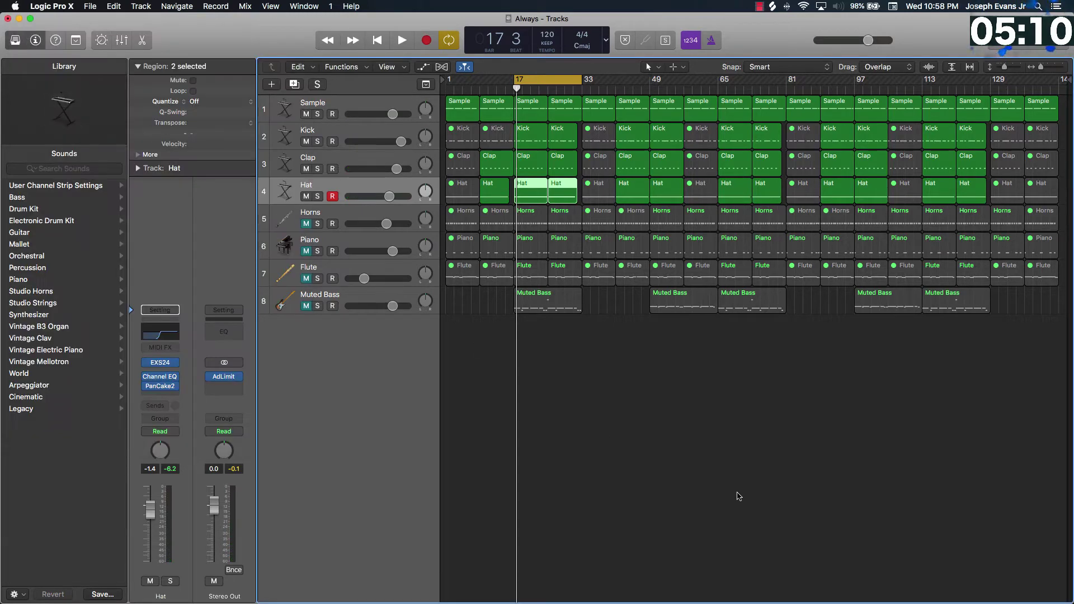
{"action": "left_click", "coordinate": [557, 385]}
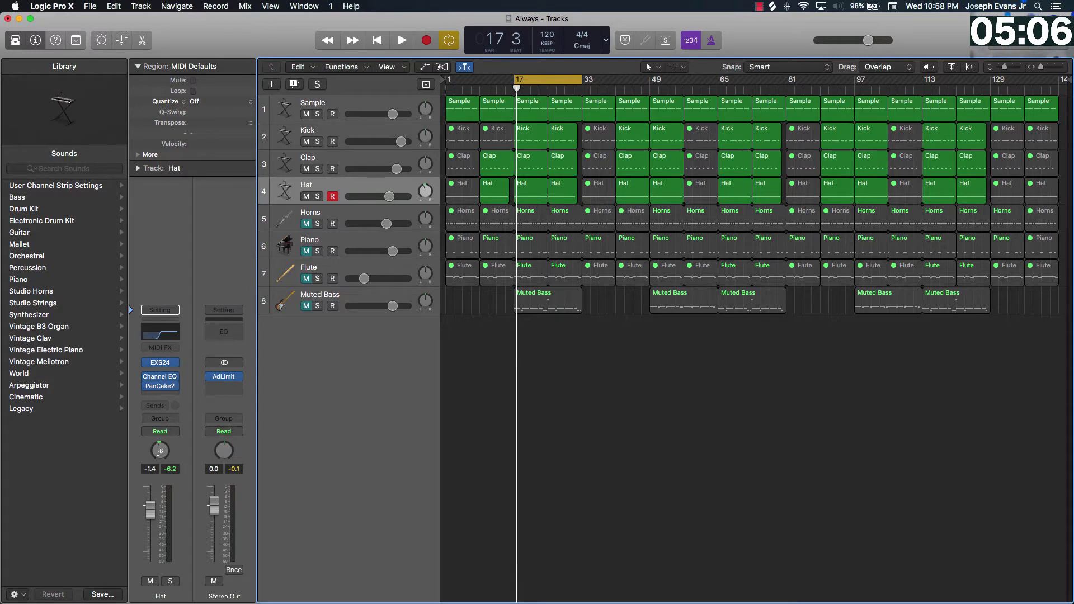
Move the Muted Bass track above Horns and the Sample track below Hat during playback of the cycled section.
{"action": "key", "text": "space"}
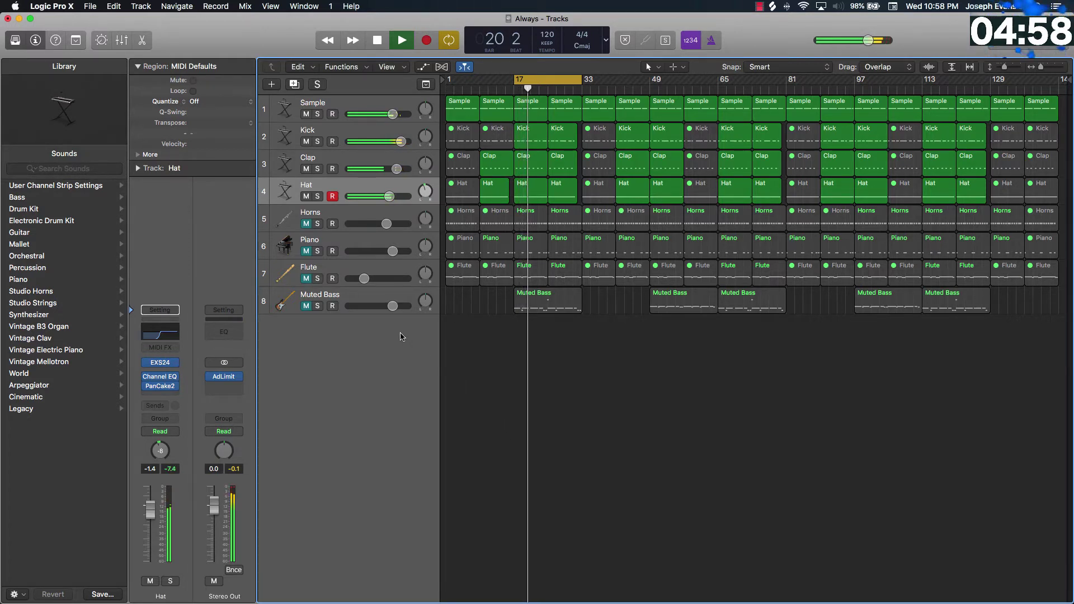
{"action": "left_click_drag", "start_coordinate": [371, 300], "coordinate": [367, 215]}
{"action": "left_click_drag", "start_coordinate": [304, 110], "coordinate": [305, 191]}
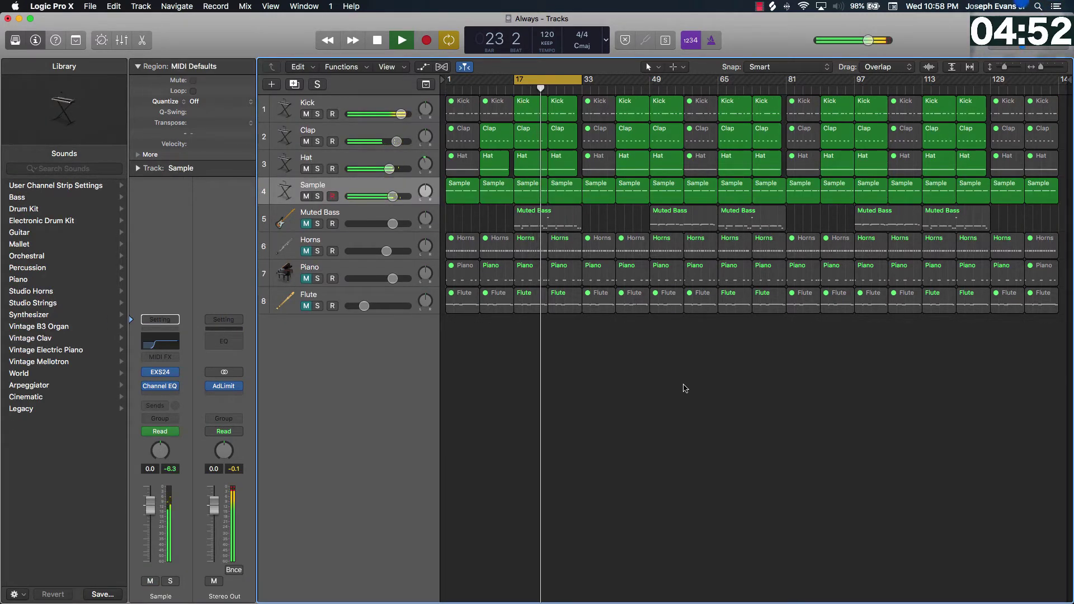
{"action": "key", "text": "space"}
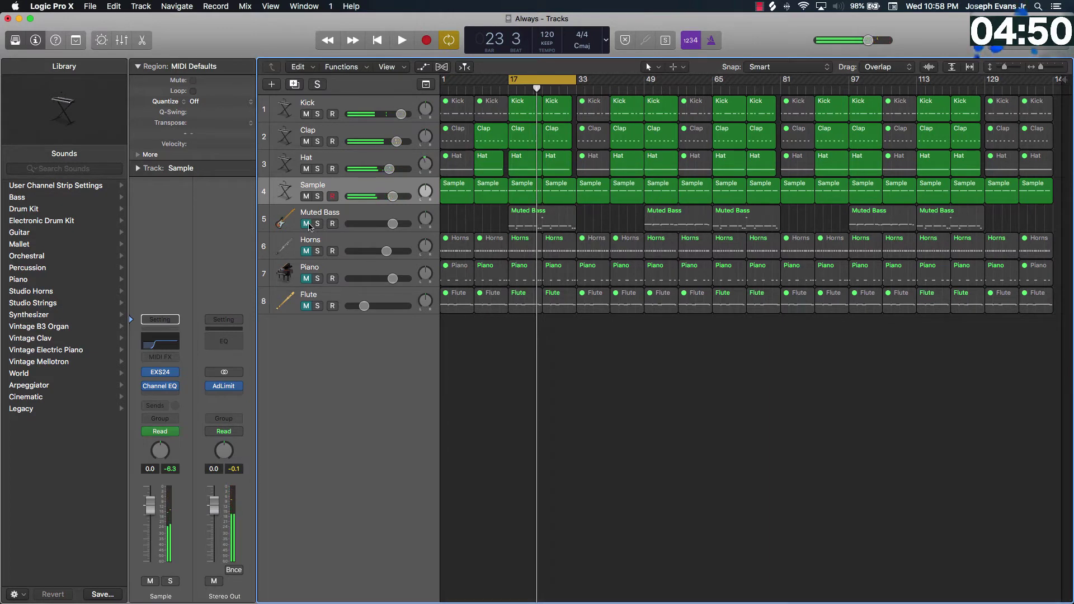
Unmute the Muted Bass track and raise its volume to 0.9 dB during playback.
{"action": "left_click", "coordinate": [307, 224]}
{"action": "left_click", "coordinate": [347, 217]}
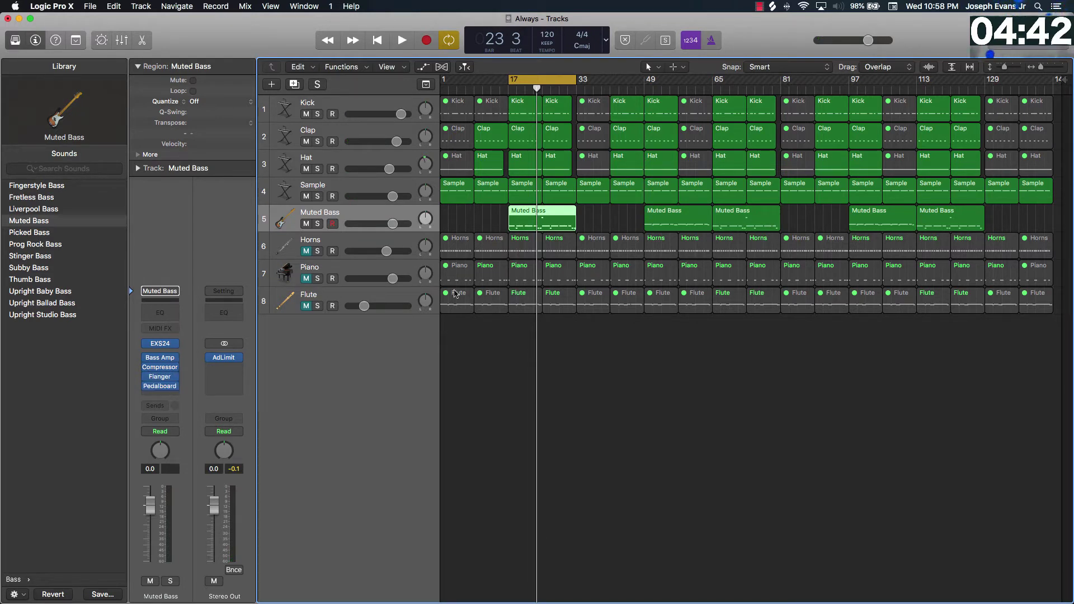
{"action": "key", "text": "space"}
{"action": "left_click_drag", "start_coordinate": [395, 224], "coordinate": [397, 224]}
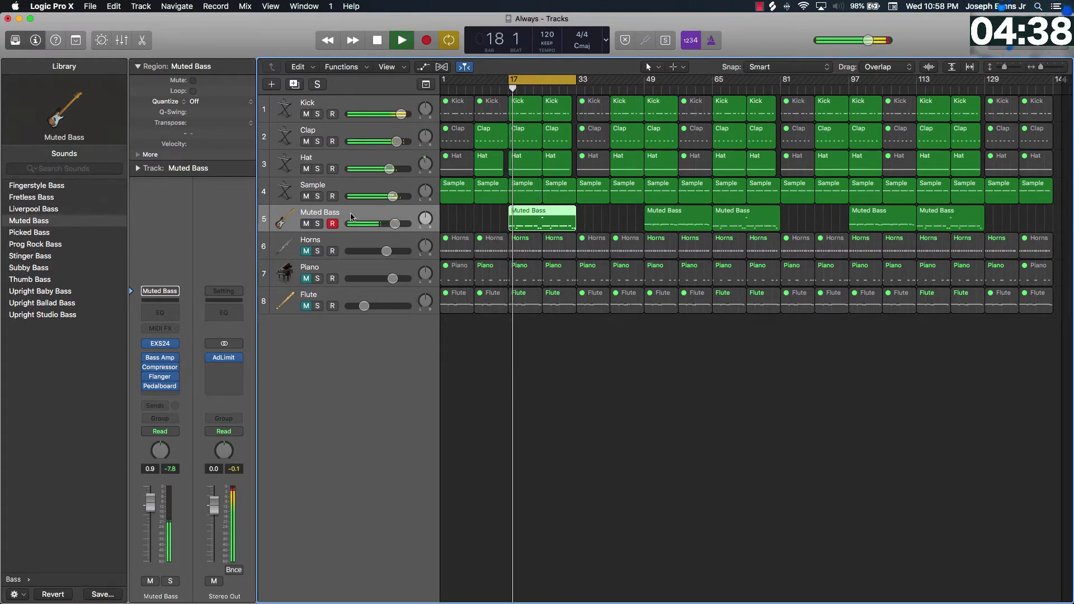
Add the Julez Jadon Saucey Distortion plug-in to Muted Bass, turn its amount up slightly, close it, and stop playback.
{"action": "left_click", "coordinate": [170, 398]}
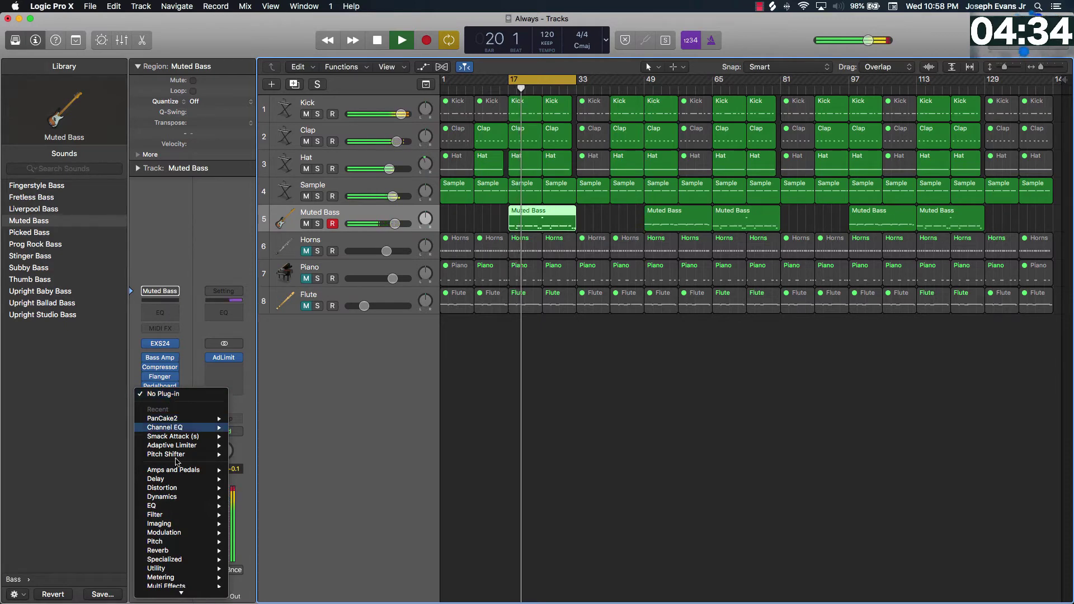
{"action": "mouse_move", "coordinate": [194, 595]}
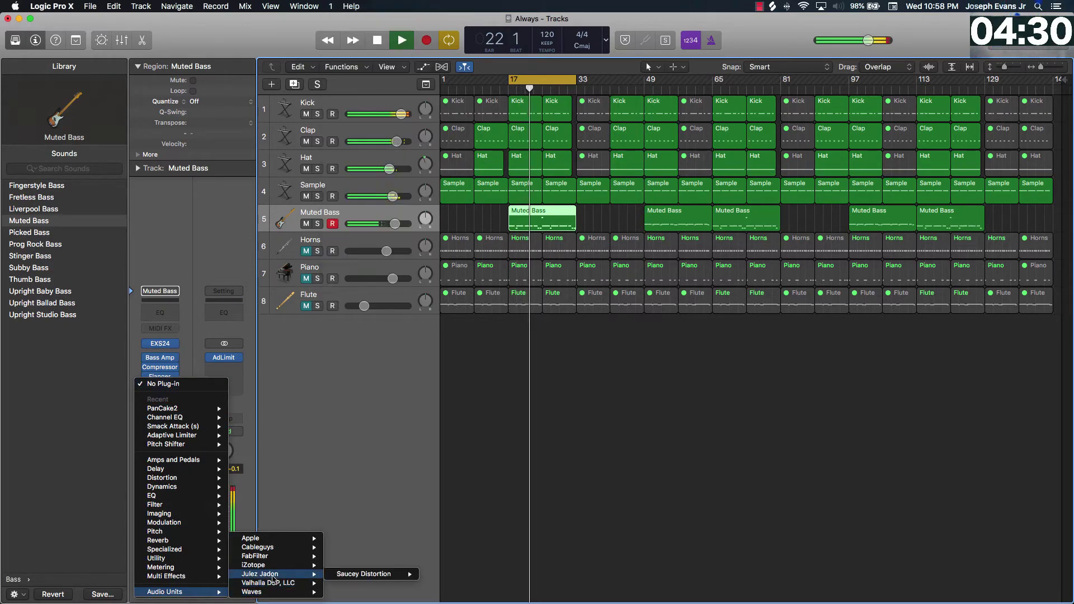
{"action": "mouse_move", "coordinate": [272, 574]}
{"action": "mouse_move", "coordinate": [369, 574]}
{"action": "left_click", "coordinate": [442, 574]}
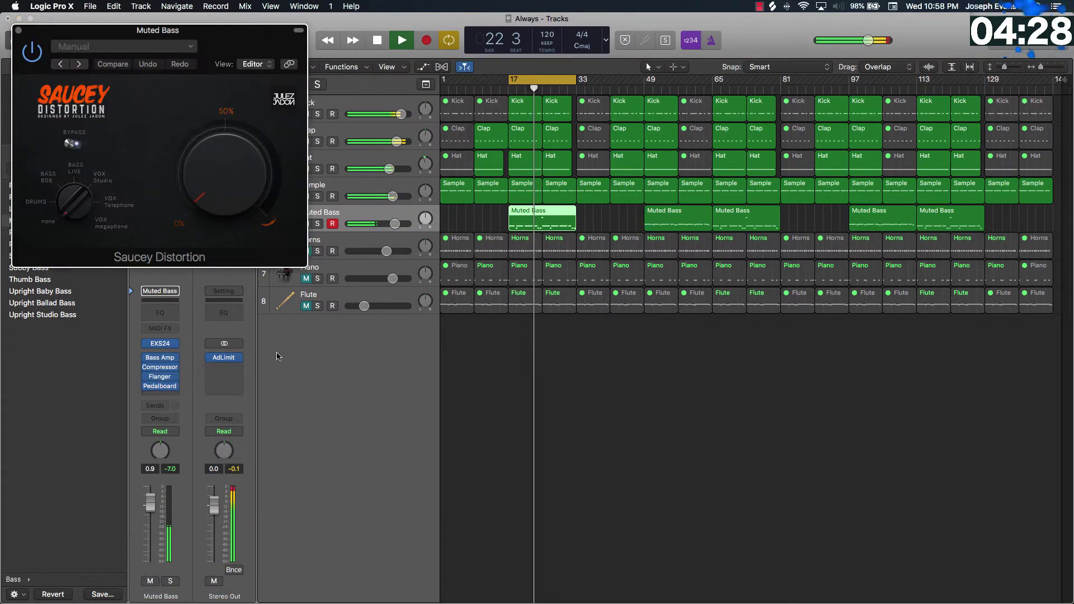
{"action": "left_click_drag", "start_coordinate": [228, 188], "coordinate": [228, 182]}
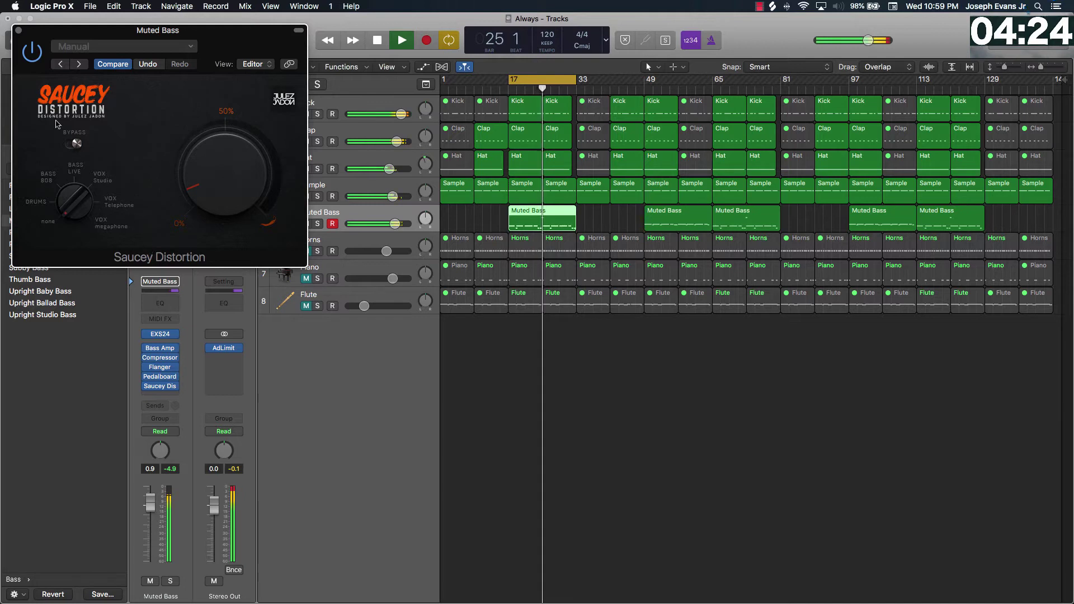
{"action": "key", "text": "super+w"}
{"action": "left_click", "coordinate": [699, 334]}
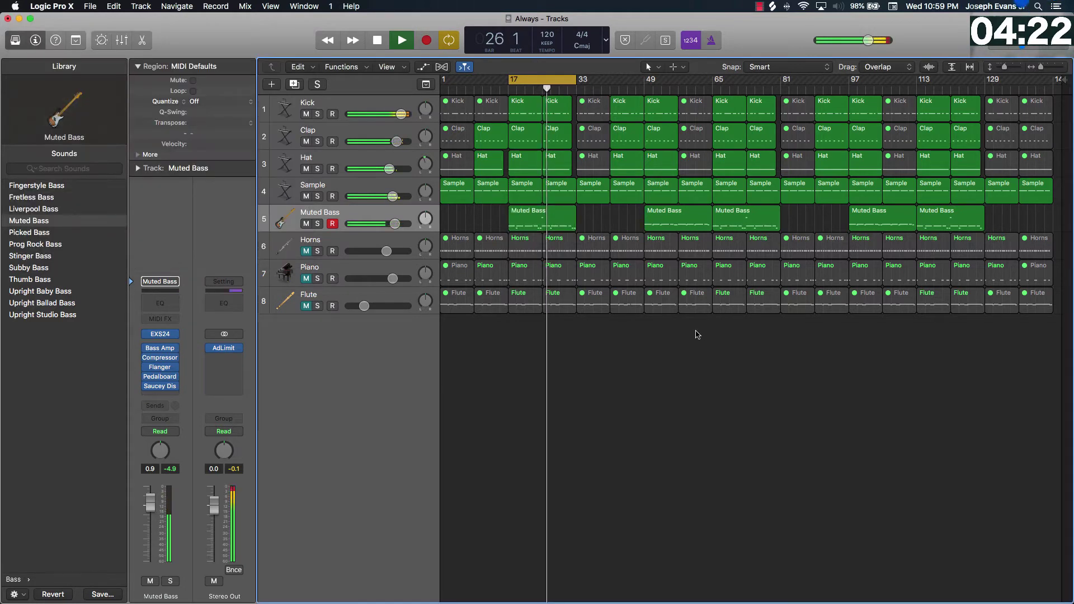
{"action": "key", "text": "space"}
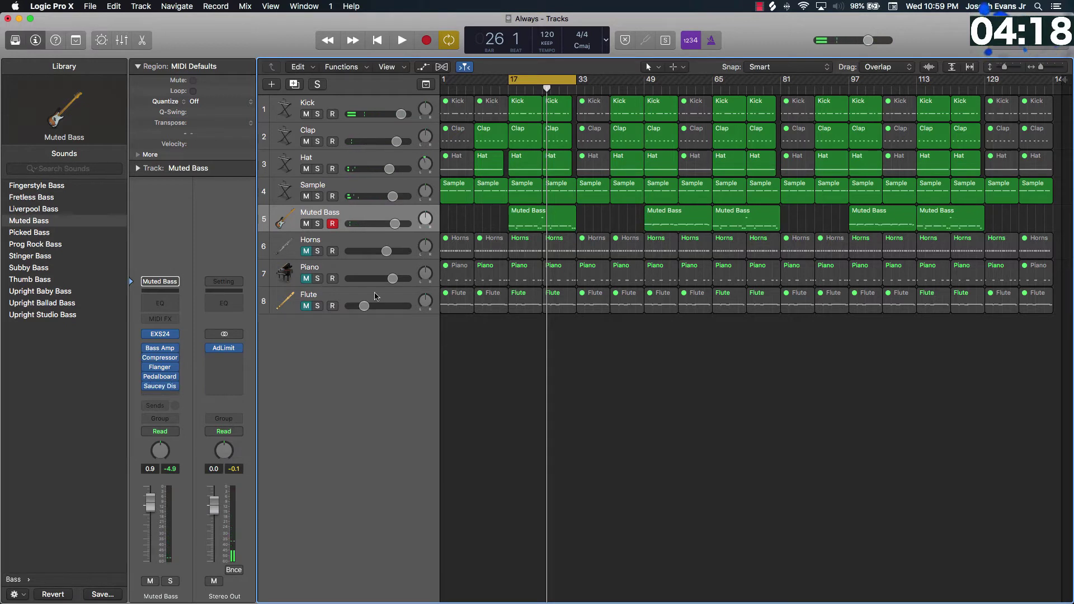
Unmute the Horns track and change its Channel EQ's 280 Hz boost to 290 Hz at +2.5 dB.
{"action": "left_click", "coordinate": [308, 252]}
{"action": "left_click", "coordinate": [325, 247]}
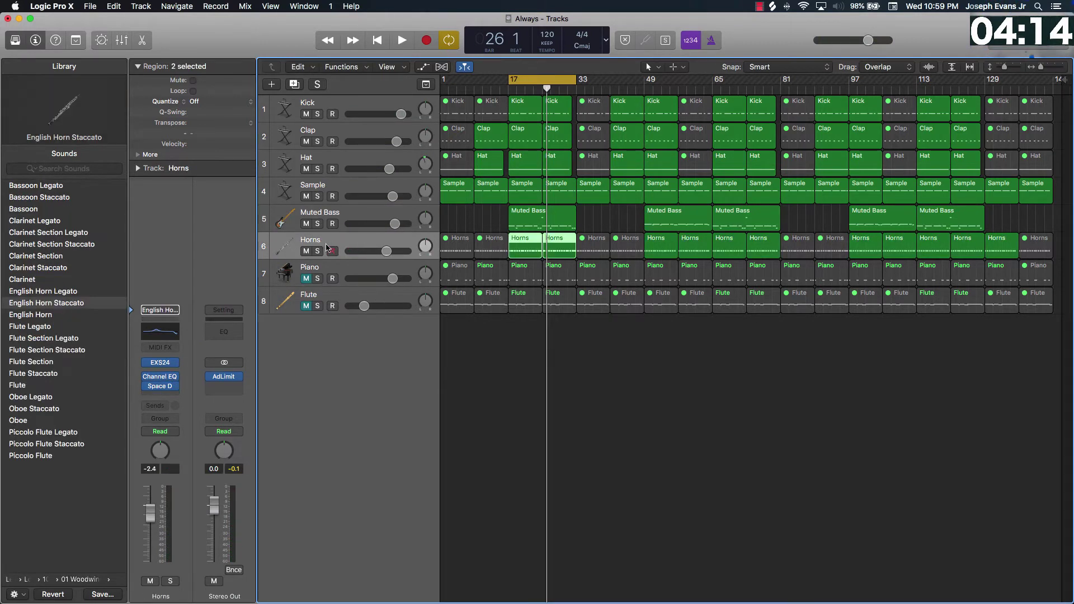
{"action": "left_click", "coordinate": [160, 332]}
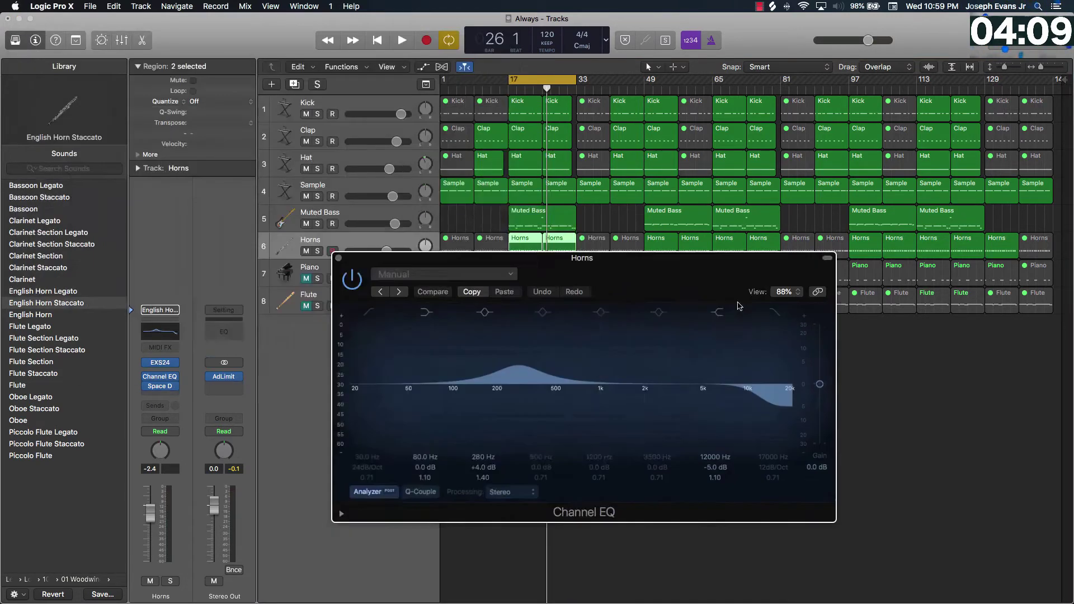
{"action": "left_click_drag", "start_coordinate": [700, 258], "coordinate": [959, 172]}
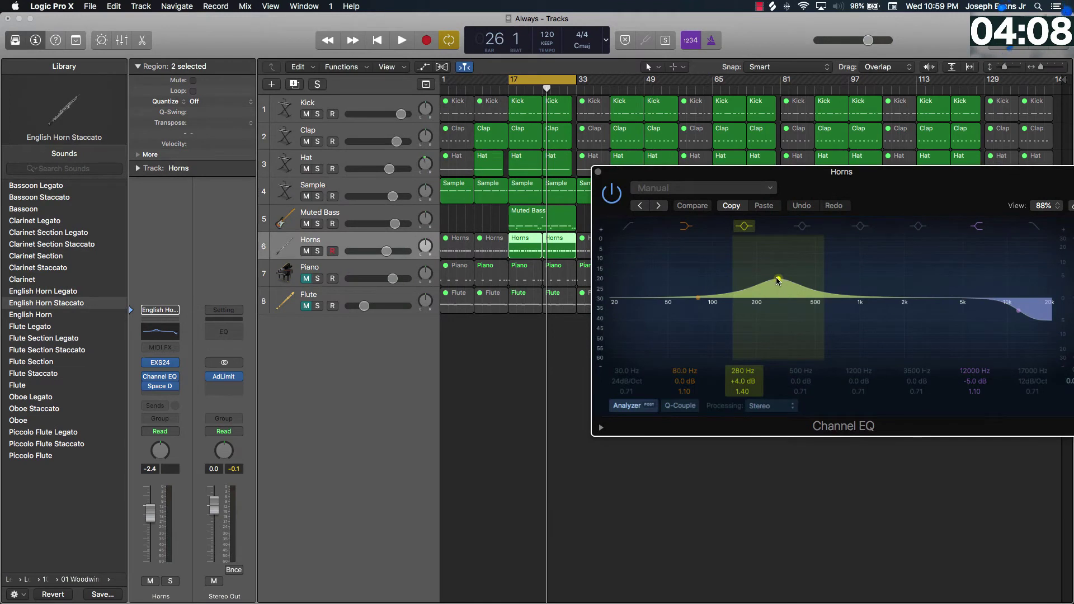
{"action": "left_click_drag", "start_coordinate": [778, 280], "coordinate": [781, 286]}
Enable a low cut at 176 Hz with a 48 dB/Oct slope in the Horns Channel EQ and start playback.
{"action": "left_click", "coordinate": [626, 229]}
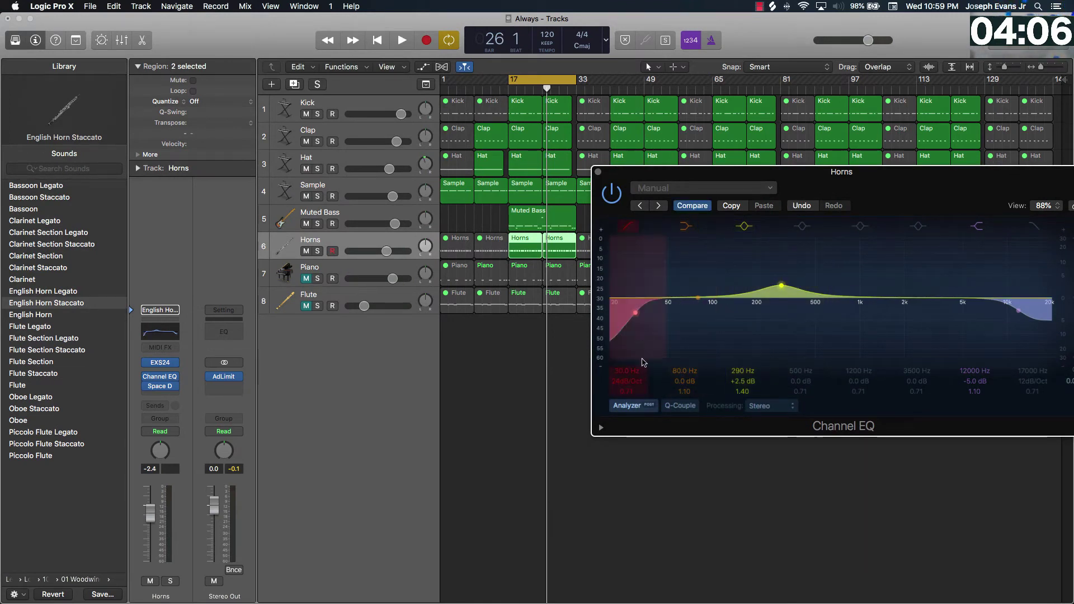
{"action": "left_click_drag", "start_coordinate": [625, 380], "coordinate": [618, 359]}
{"action": "key", "text": "space"}
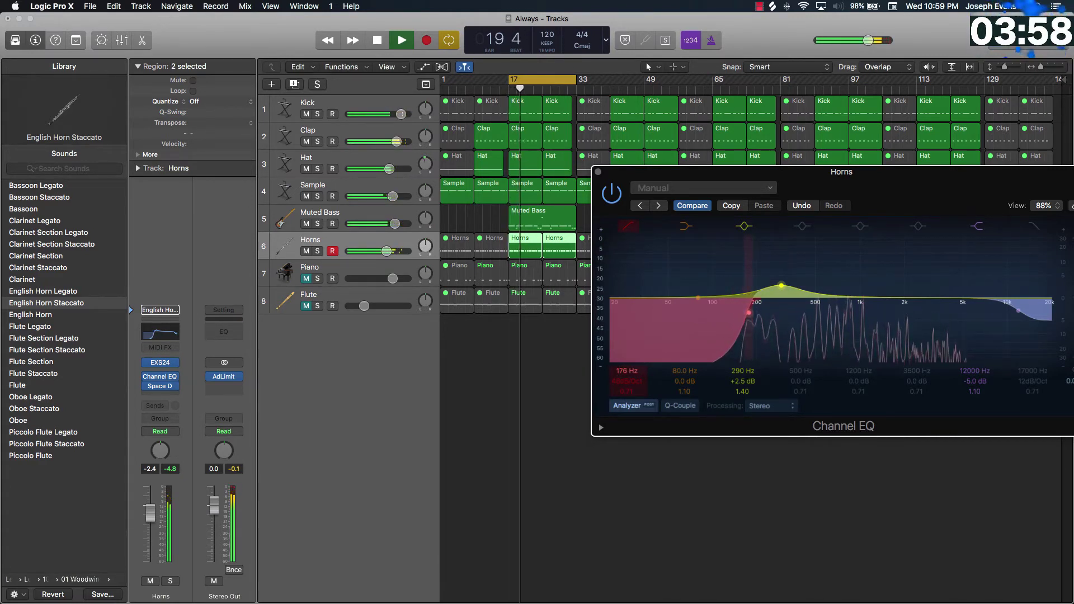
Set the Horns track's volume to -2.7 dB and pan it to +3 during playback.
{"action": "left_click_drag", "start_coordinate": [171, 451], "coordinate": [172, 449]}
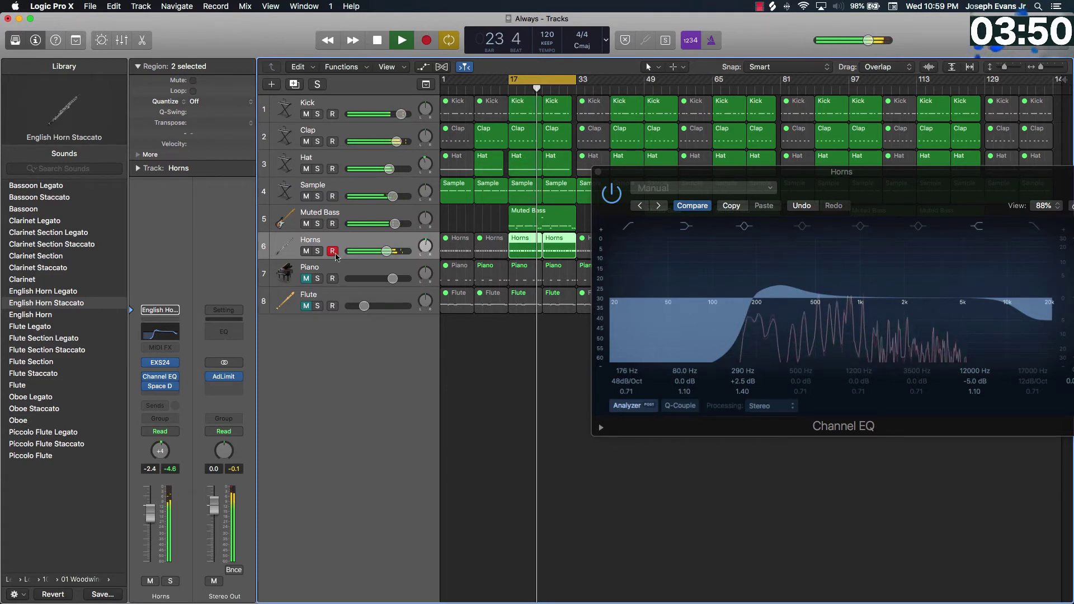
{"action": "left_click_drag", "start_coordinate": [390, 252], "coordinate": [425, 250]}
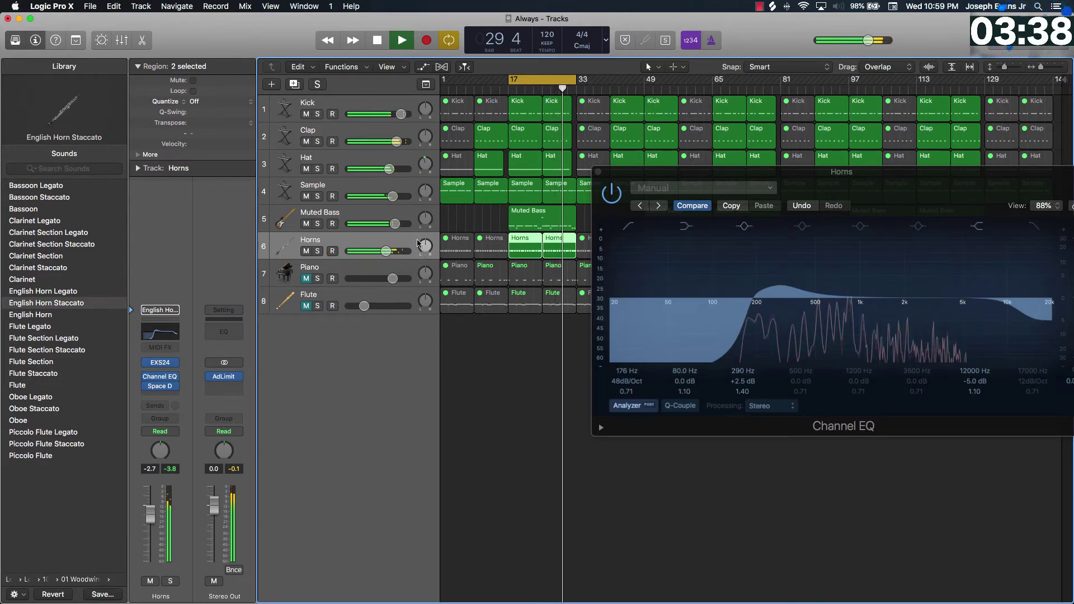
{"action": "left_click_drag", "start_coordinate": [425, 246], "coordinate": [425, 244]}
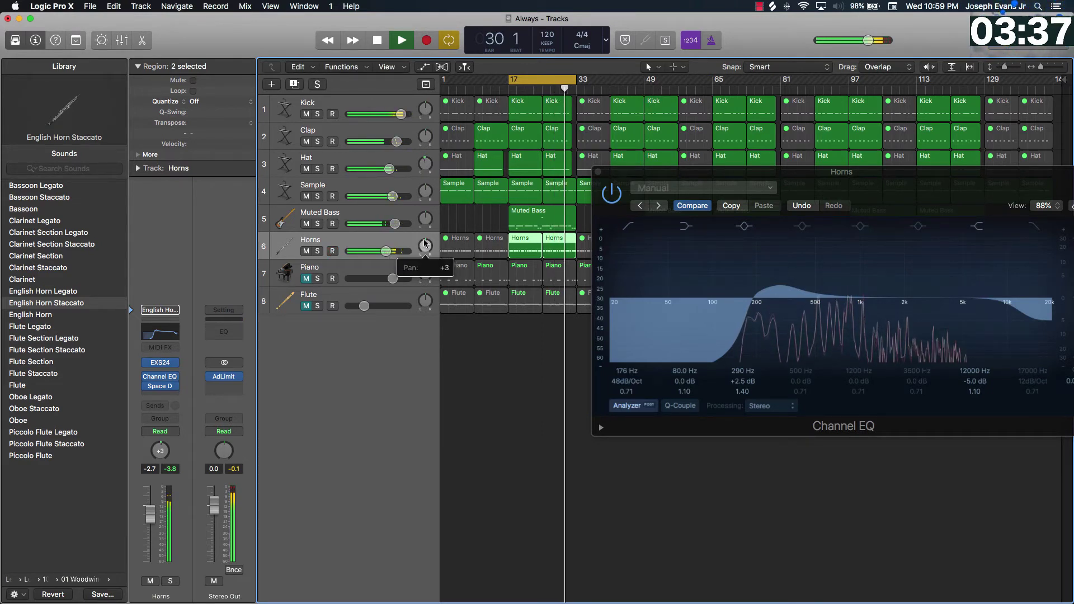
Hide the Horns EQ window, unmute the Piano track, and set it to 0.6 dB with pan at -8.
{"action": "left_click", "coordinate": [329, 271]}
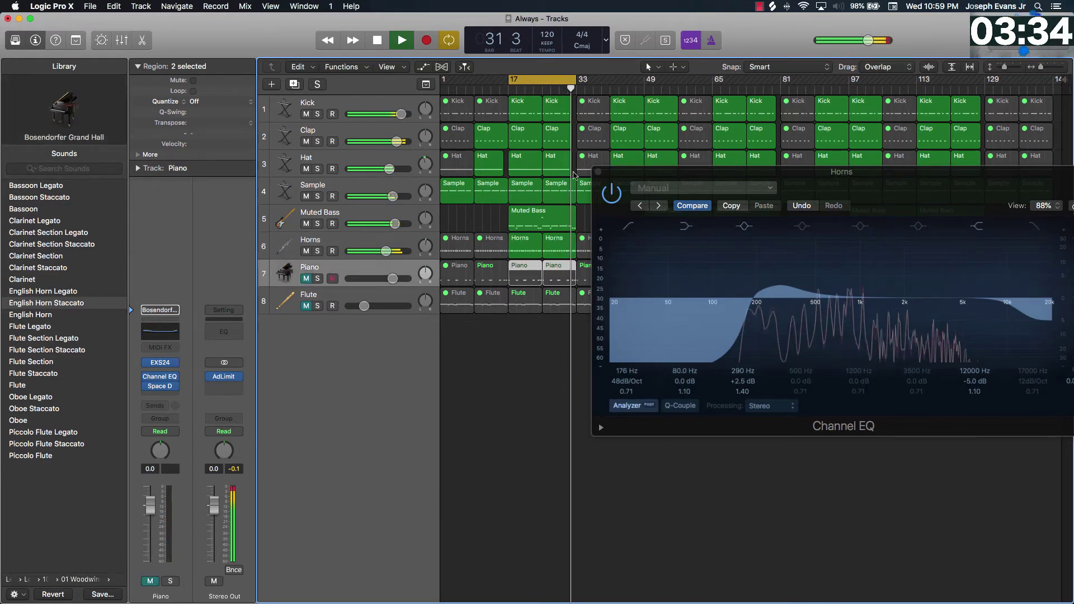
{"action": "key", "text": "v"}
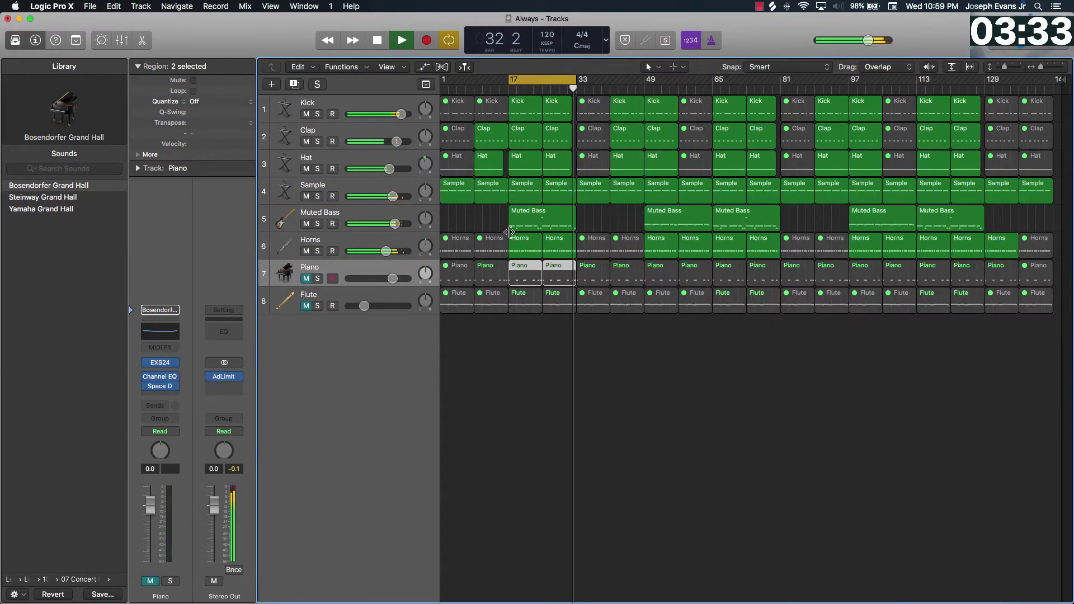
{"action": "left_click", "coordinate": [305, 279]}
{"action": "left_click_drag", "start_coordinate": [393, 279], "coordinate": [399, 280]}
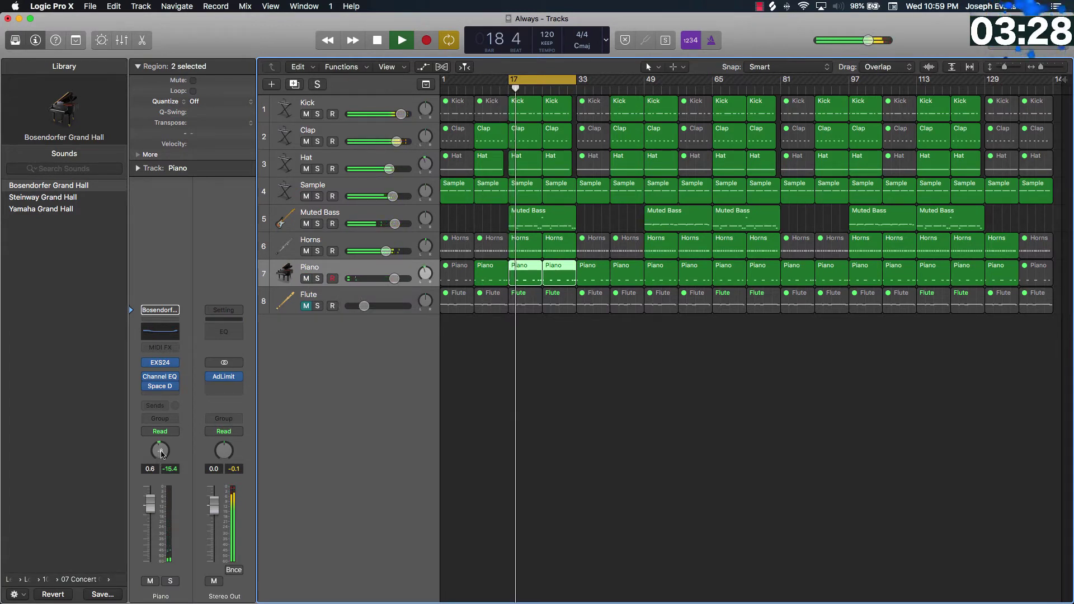
Add a 48 dB/Oct low cut in the Piano's Channel EQ, close it, and set the Piano volume to 0.8 dB.
{"action": "left_click", "coordinate": [158, 334]}
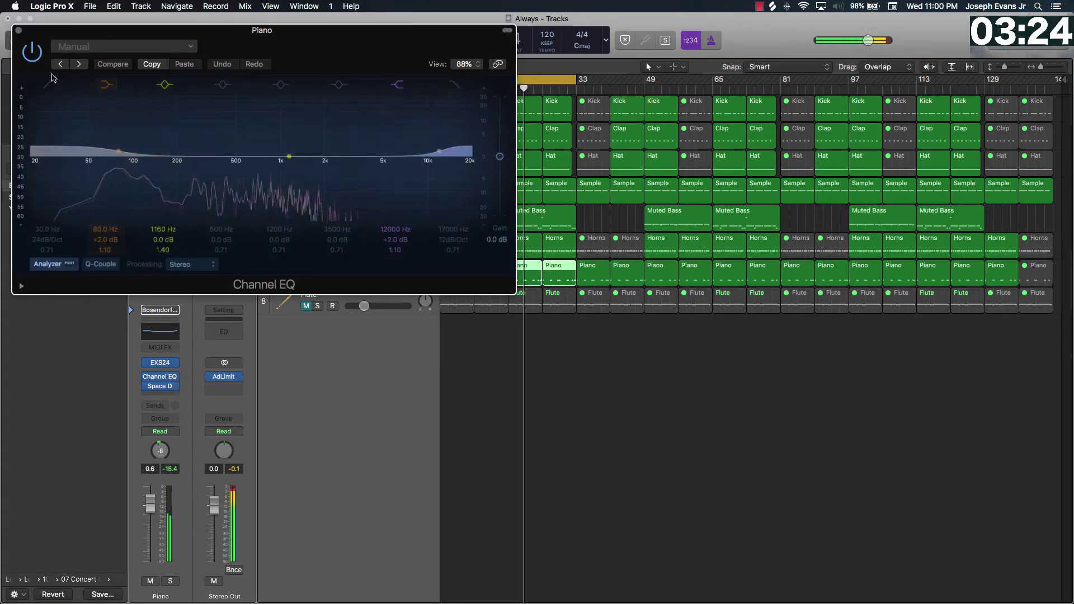
{"action": "left_click", "coordinate": [40, 236]}
{"action": "left_click_drag", "start_coordinate": [41, 236], "coordinate": [77, 217]}
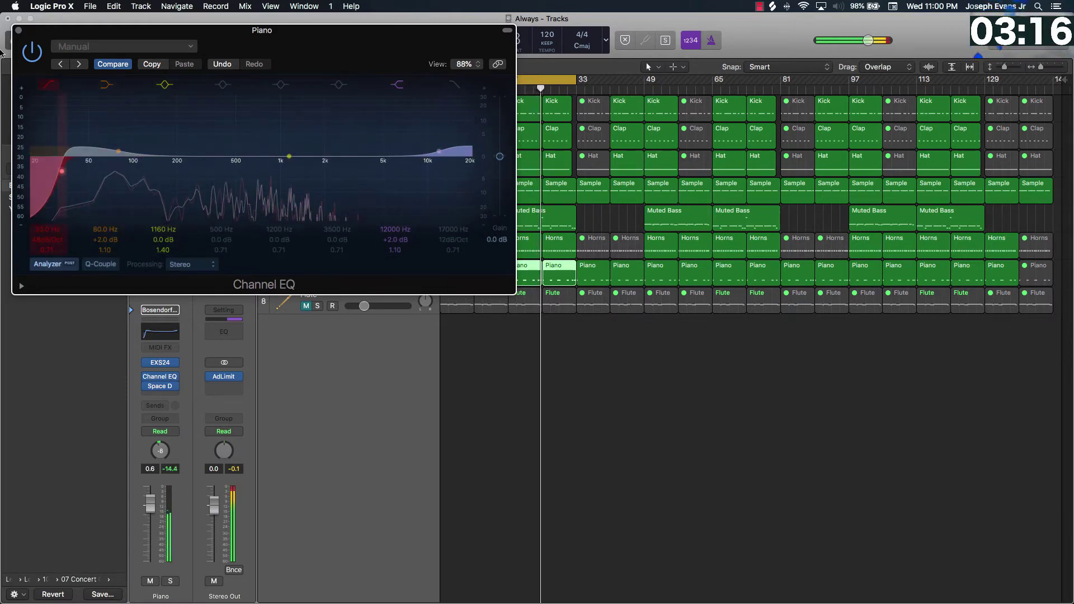
{"action": "key", "text": "super+w"}
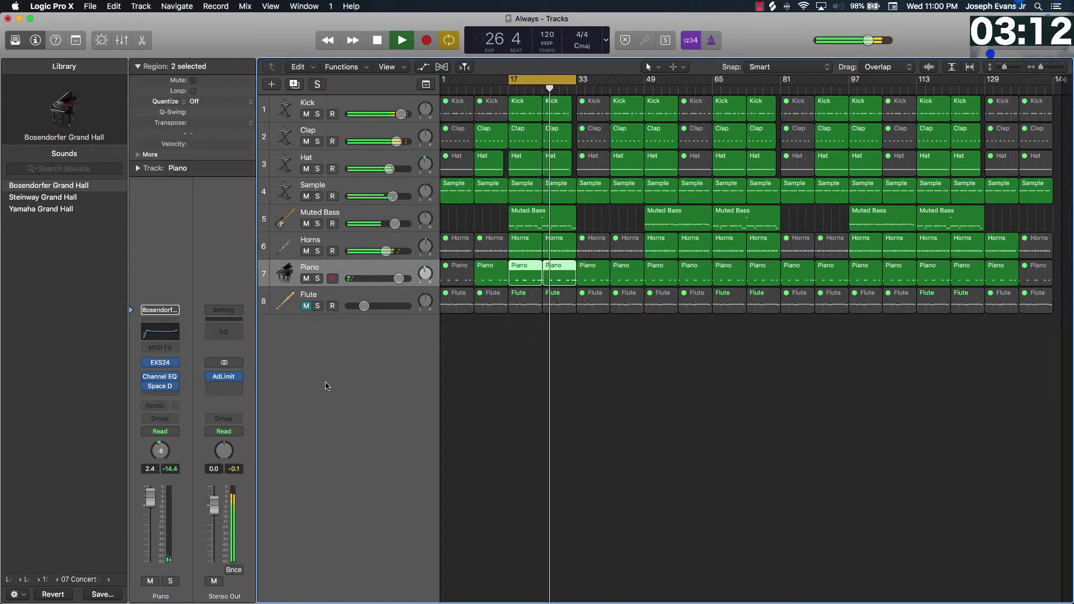
{"action": "left_click_drag", "start_coordinate": [396, 275], "coordinate": [389, 286]}
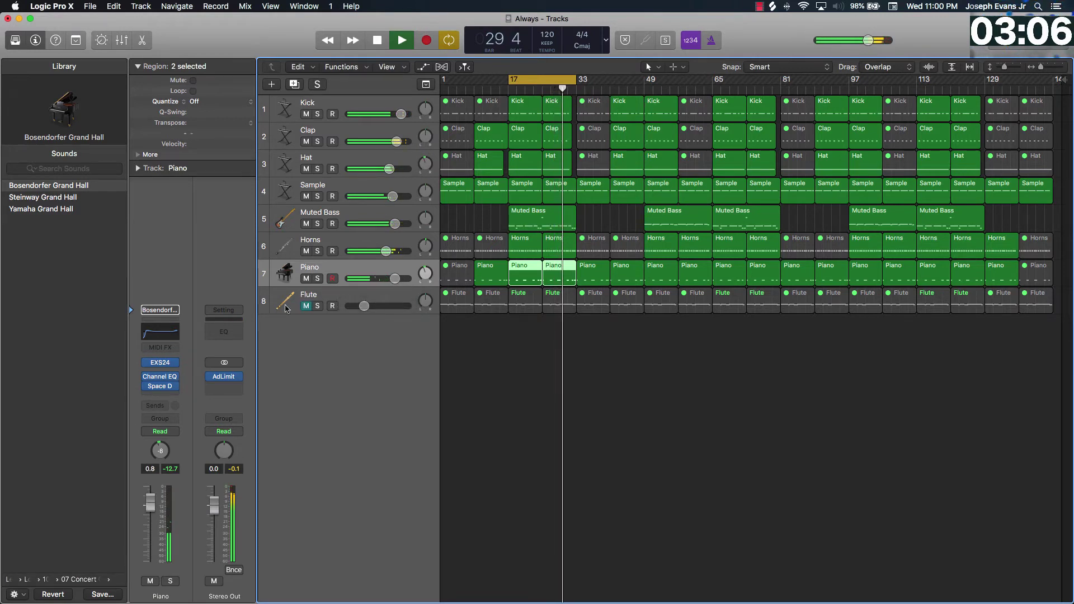
Unmute the Flute track and add a 260 Hz low cut at 48 dB/Oct in its Channel EQ, closing the window.
{"action": "left_click", "coordinate": [336, 295]}
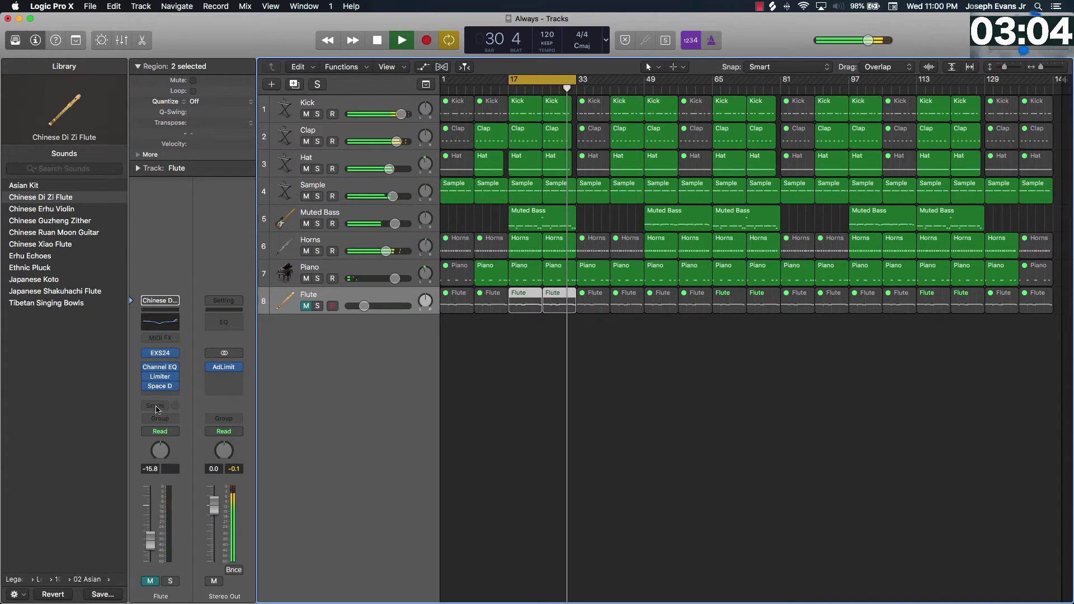
{"action": "left_click", "coordinate": [151, 582]}
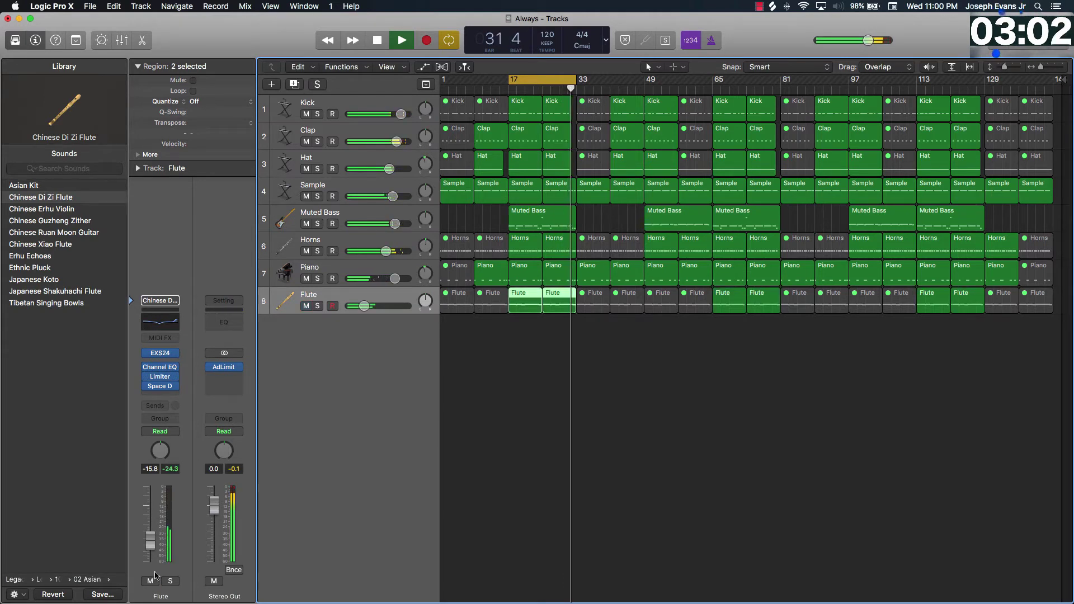
{"action": "left_click", "coordinate": [160, 322]}
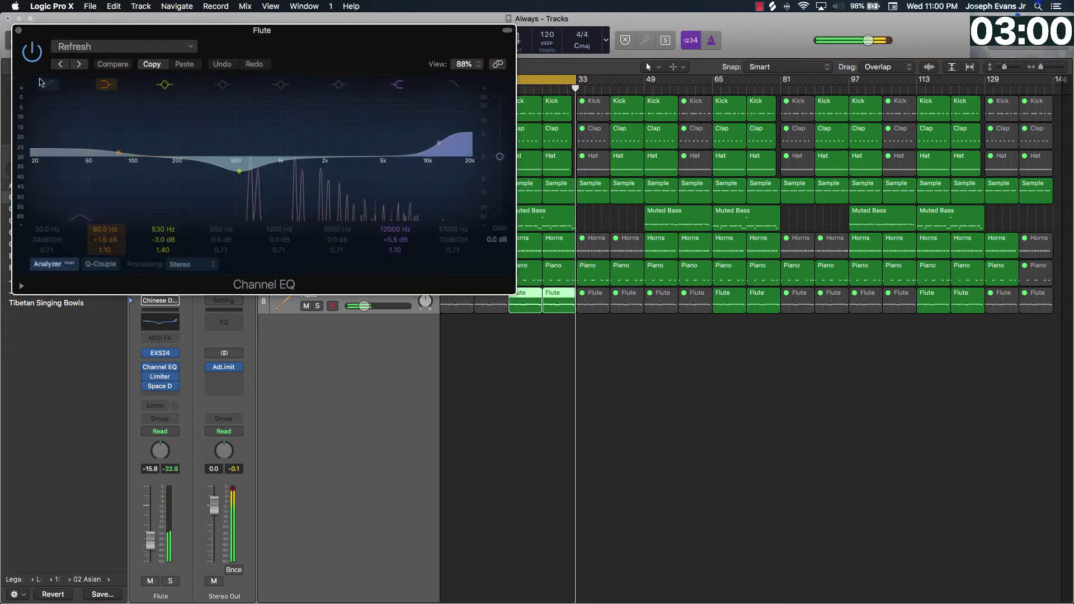
{"action": "left_click", "coordinate": [43, 235]}
{"action": "left_click_drag", "start_coordinate": [43, 234], "coordinate": [42, 200]}
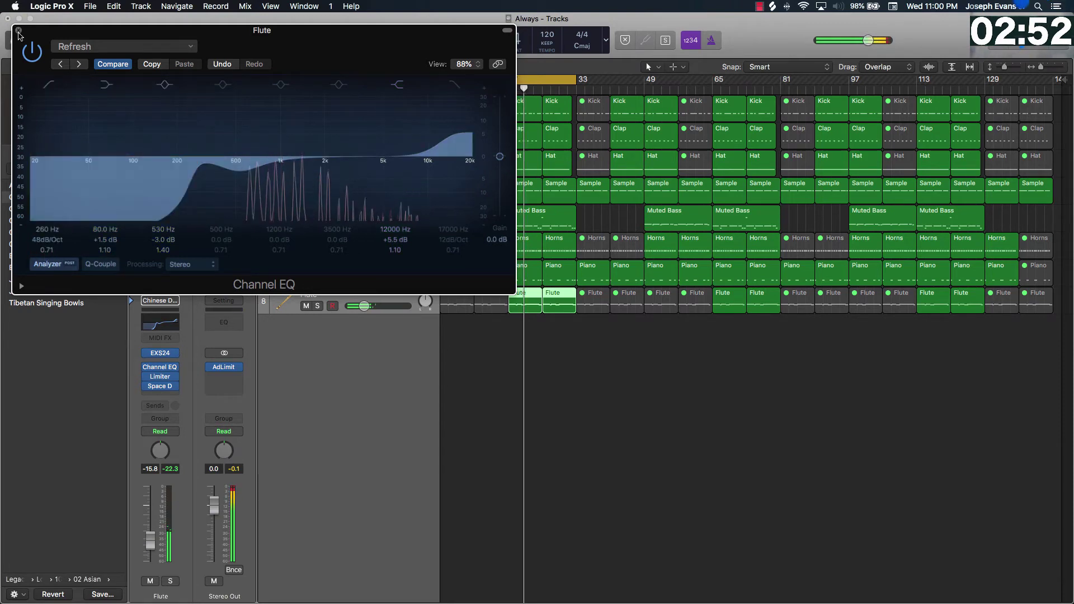
{"action": "left_click", "coordinate": [19, 29]}
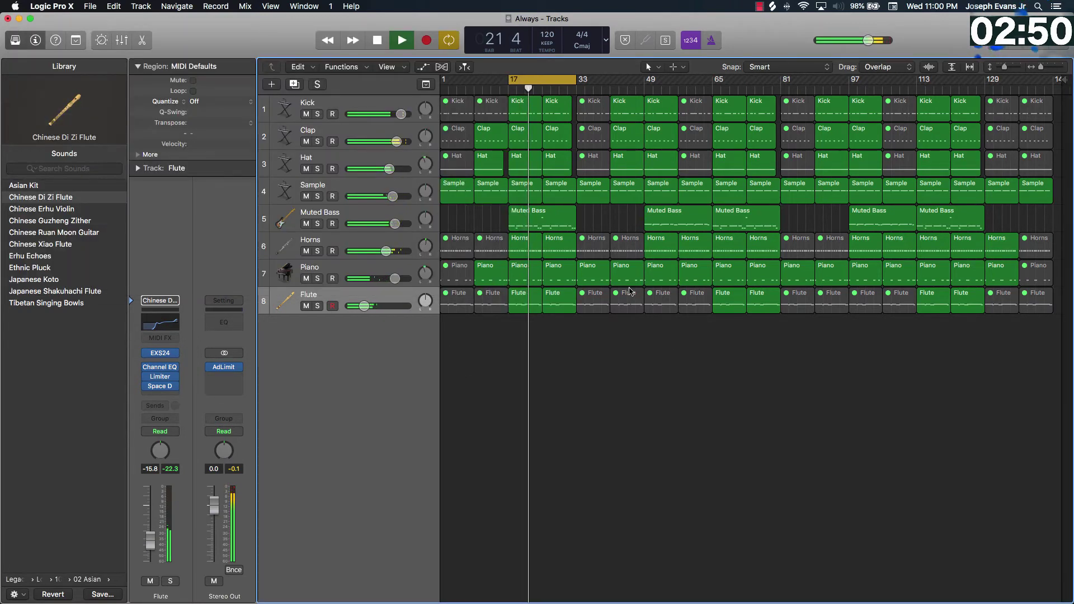
Stop playback, bypass the Flute's Space Designer reverb, and check the track's bus send options.
{"action": "left_click", "coordinate": [352, 298]}
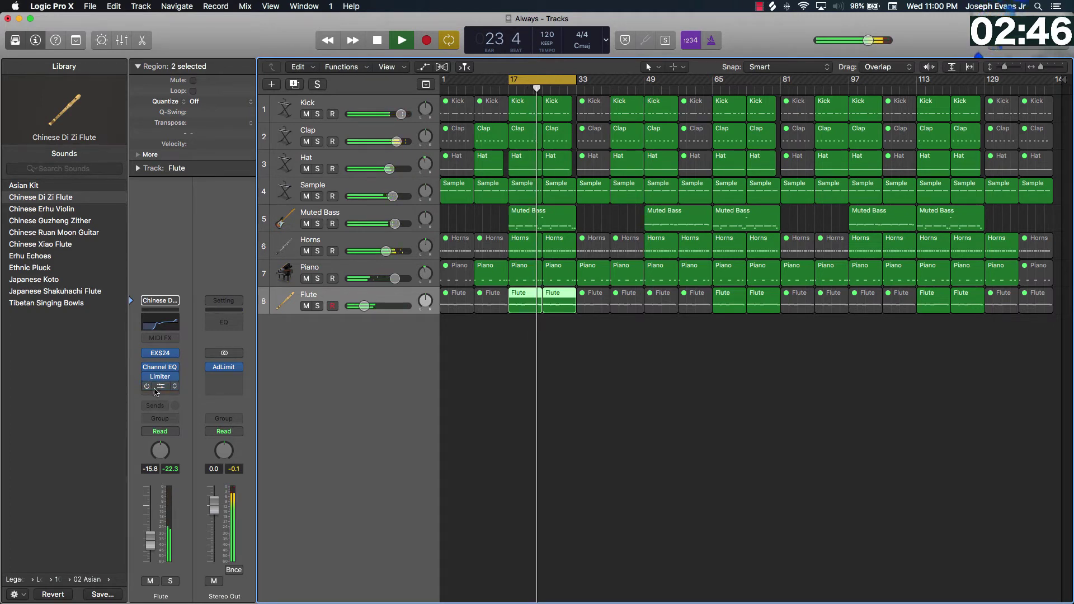
{"action": "left_click", "coordinate": [170, 414]}
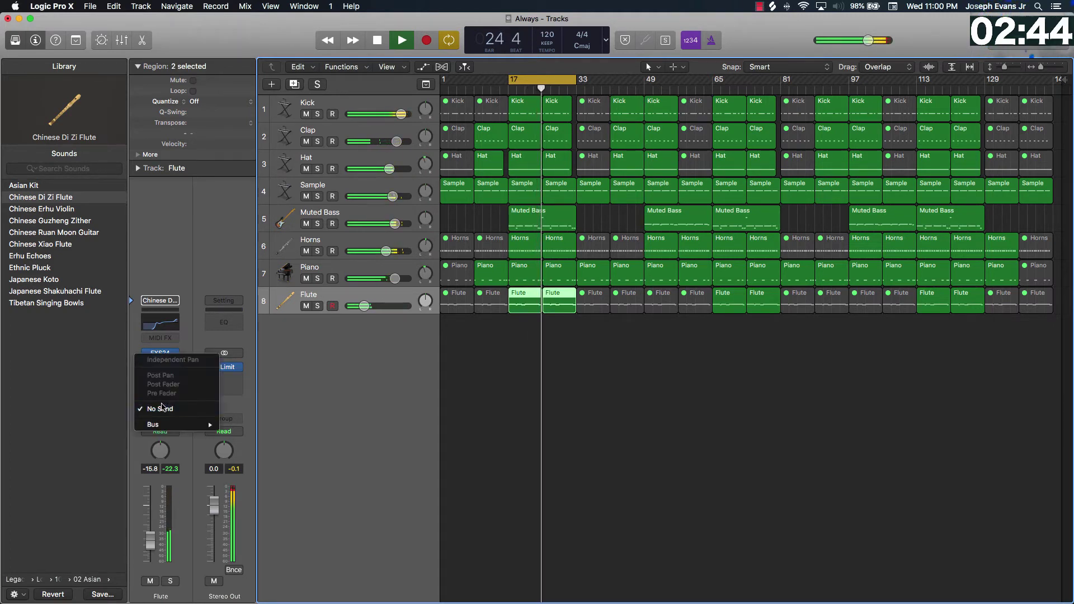
{"action": "key", "text": "Escape"}
{"action": "key", "text": "space"}
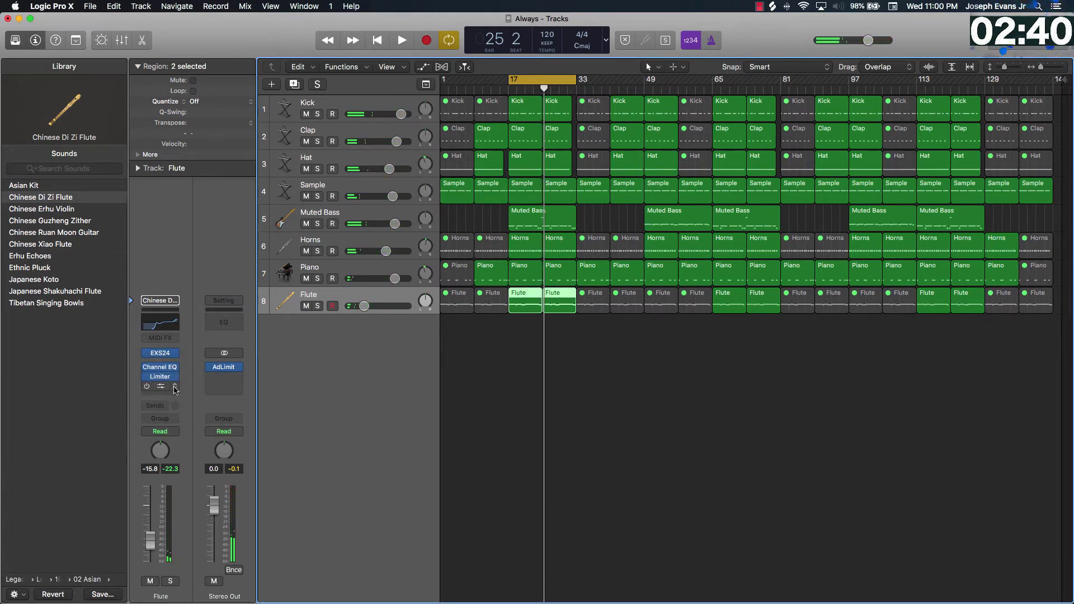
{"action": "left_click", "coordinate": [161, 387]}
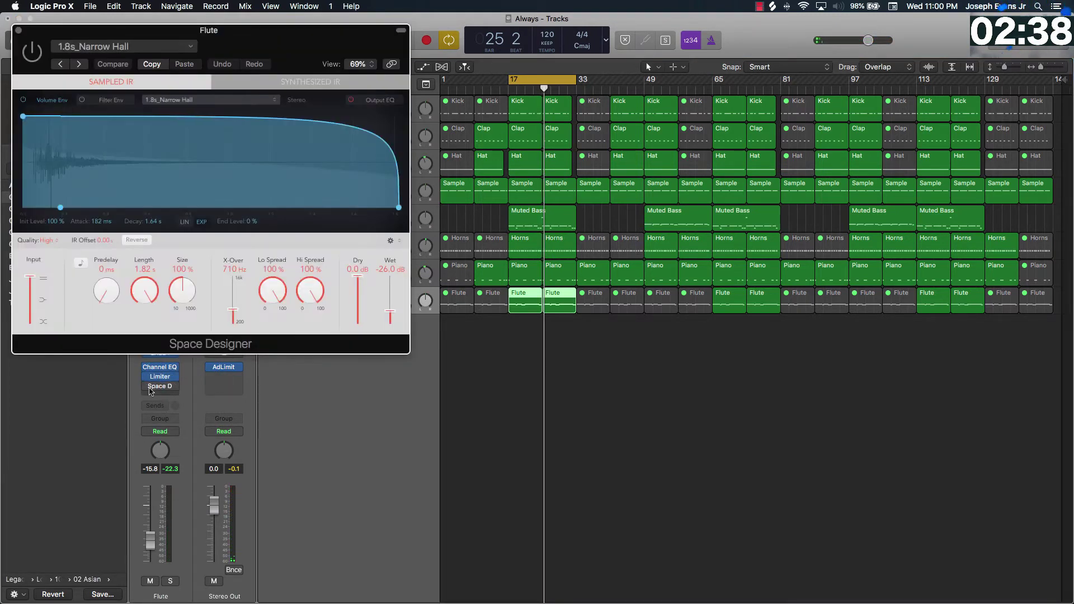
{"action": "left_click", "coordinate": [18, 31]}
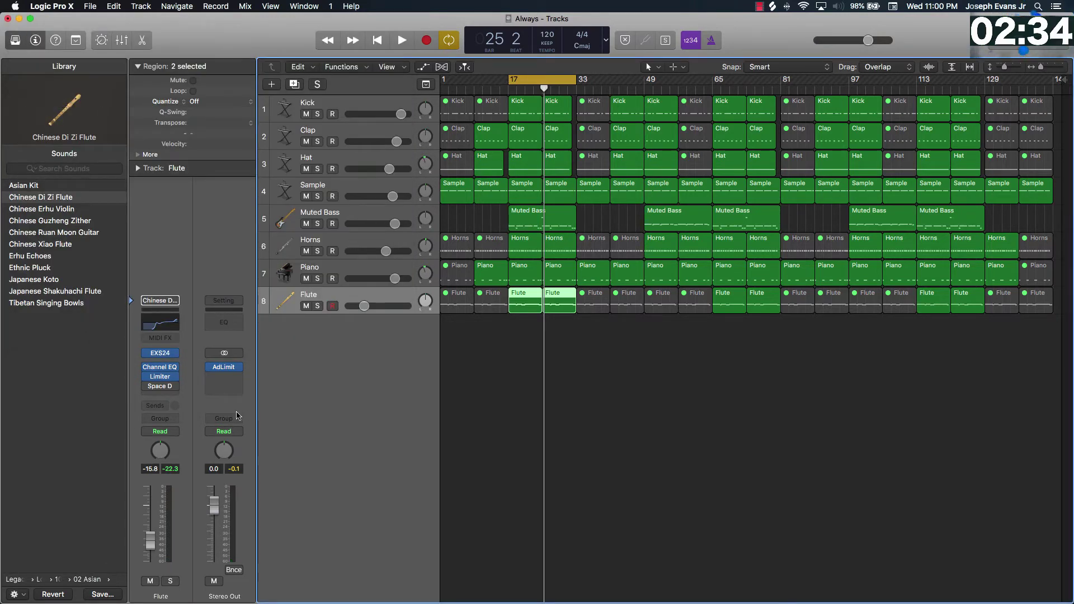
{"action": "left_click", "coordinate": [161, 409]}
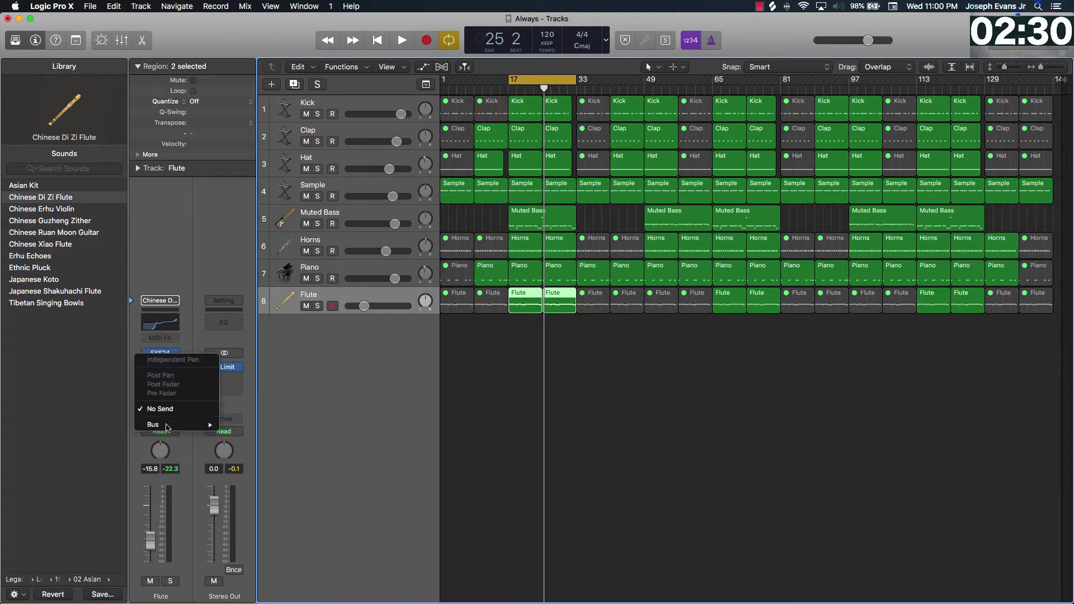
{"action": "left_click", "coordinate": [196, 336]}
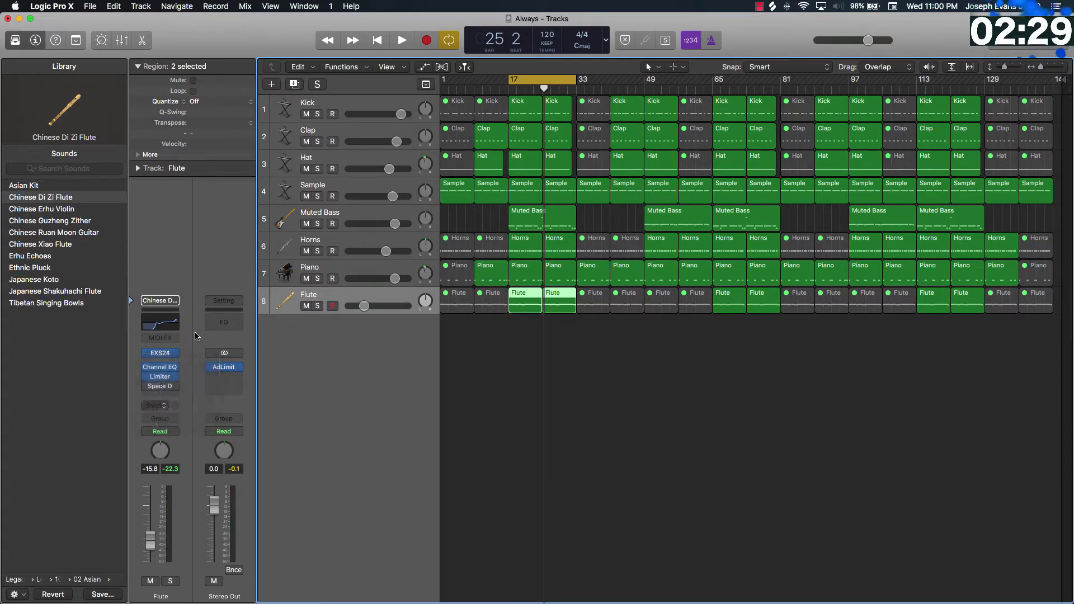
Send the Flute track to Bus 1 and load the stereo ValhallaRoom reverb on its Aux 1 channel.
{"action": "left_click", "coordinate": [162, 408]}
{"action": "mouse_move", "coordinate": [188, 426]}
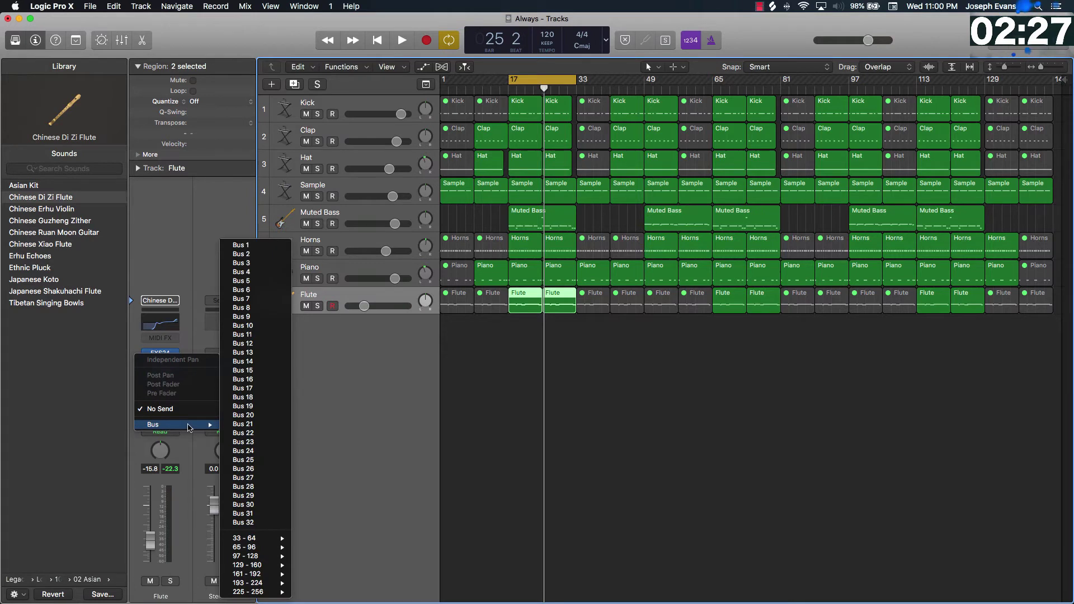
{"action": "left_click", "coordinate": [242, 245]}
{"action": "left_click", "coordinate": [232, 370]}
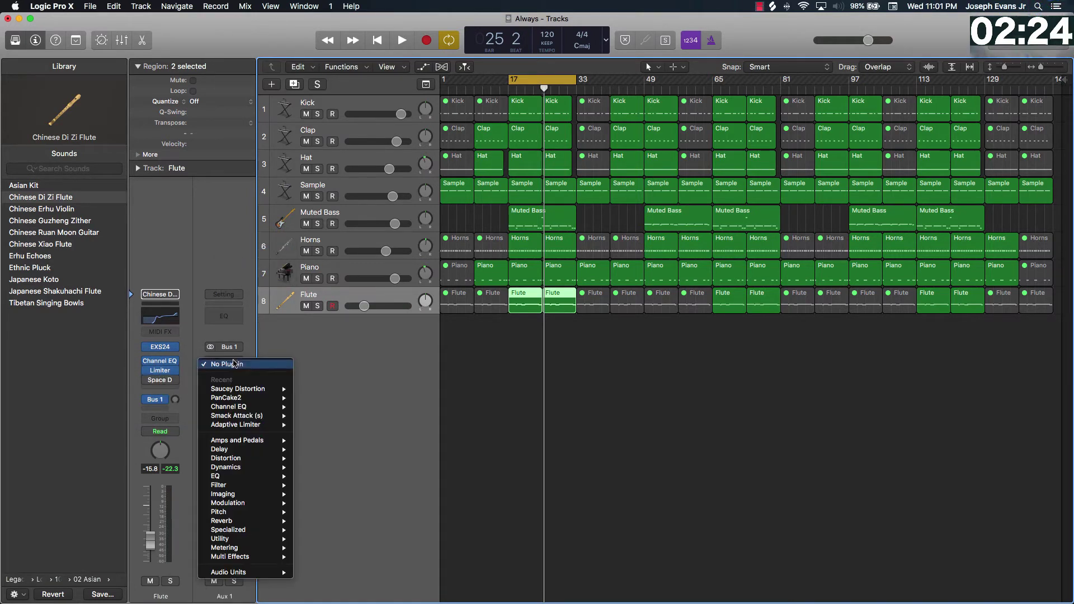
{"action": "mouse_move", "coordinate": [253, 579]}
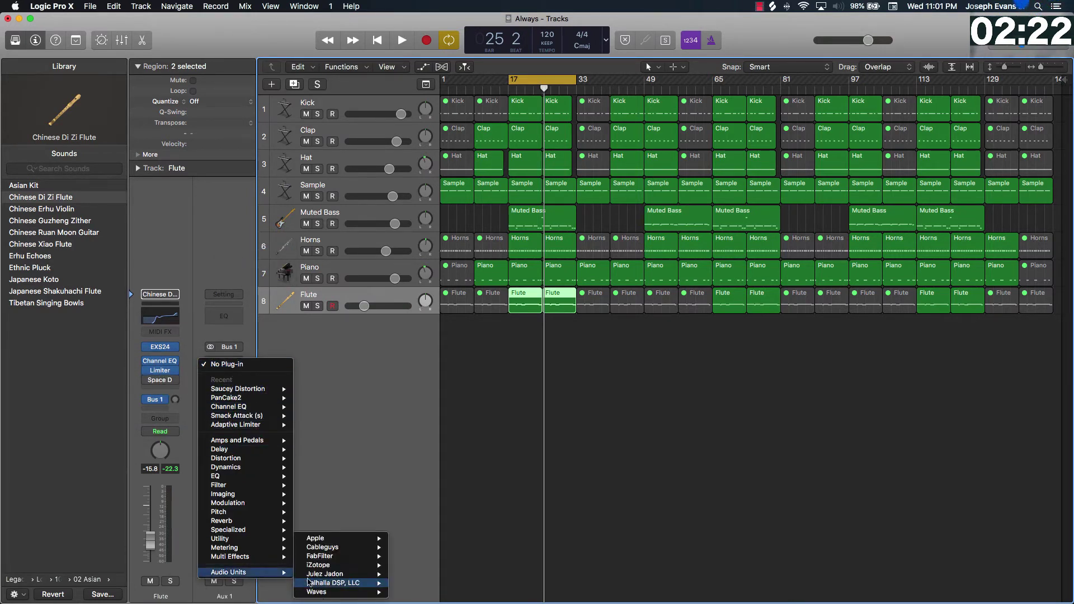
{"action": "mouse_move", "coordinate": [347, 583]}
{"action": "mouse_move", "coordinate": [426, 583]}
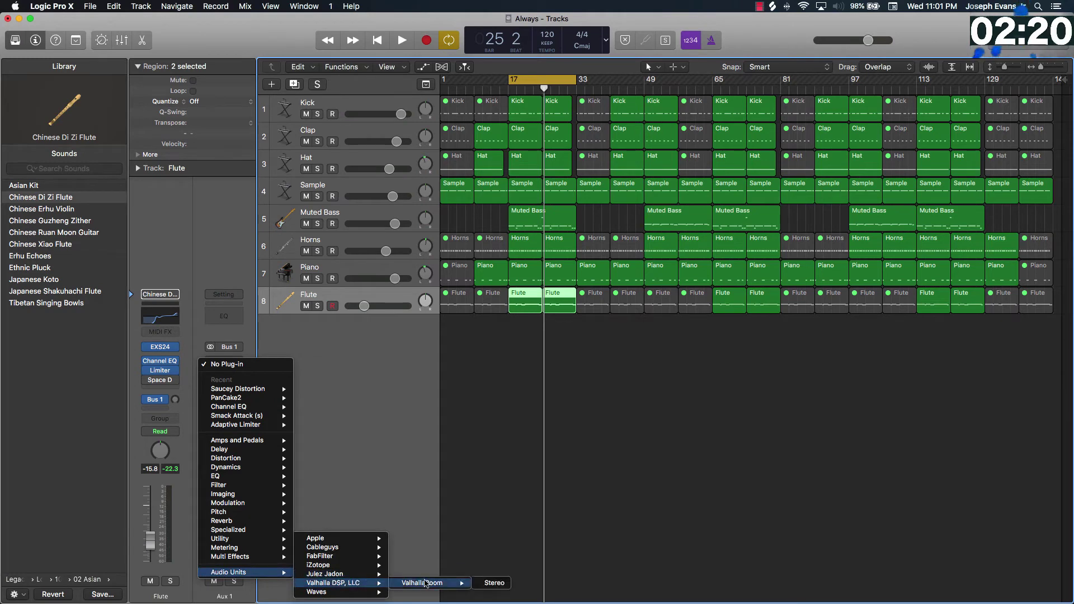
{"action": "left_click", "coordinate": [493, 584]}
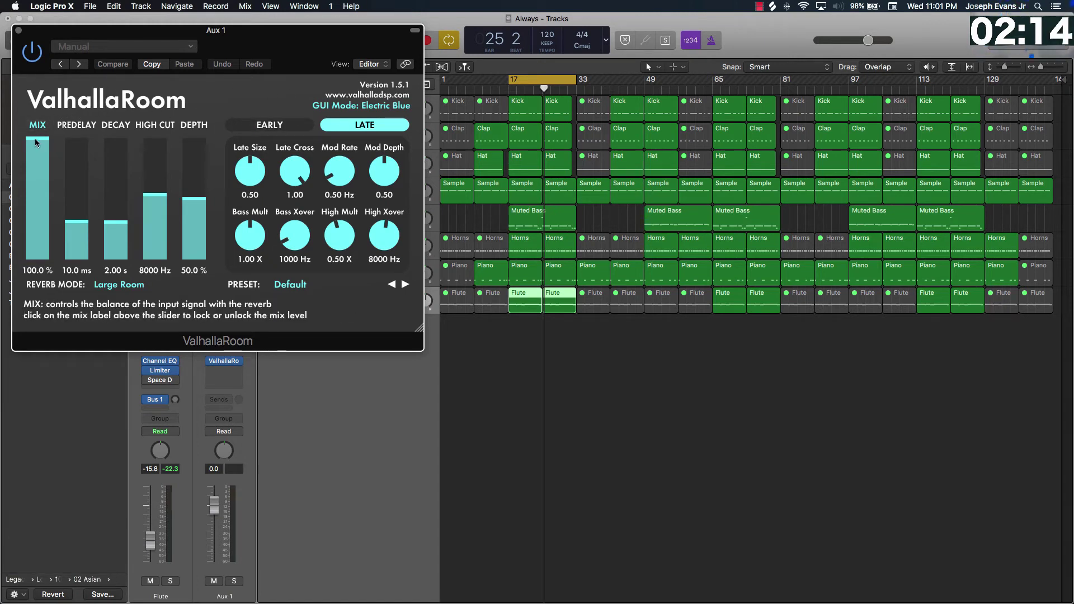
During playback, set the ValhallaRoom mix to 100% and the Flute's Bus 1 send to -5.3 dB.
{"action": "left_click_drag", "start_coordinate": [37, 141], "coordinate": [40, 225]}
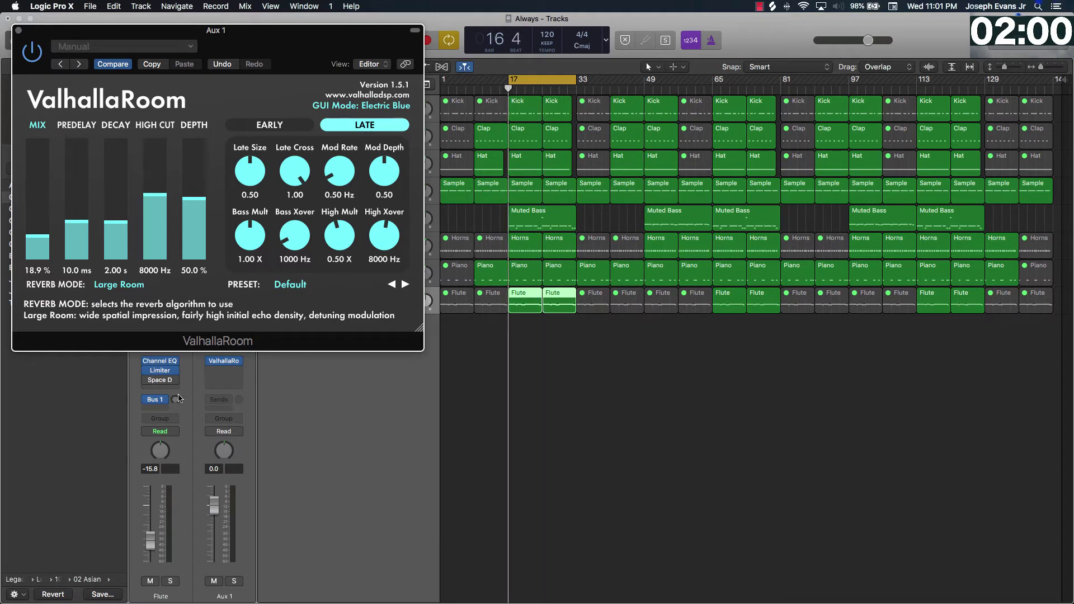
{"action": "key", "text": "space"}
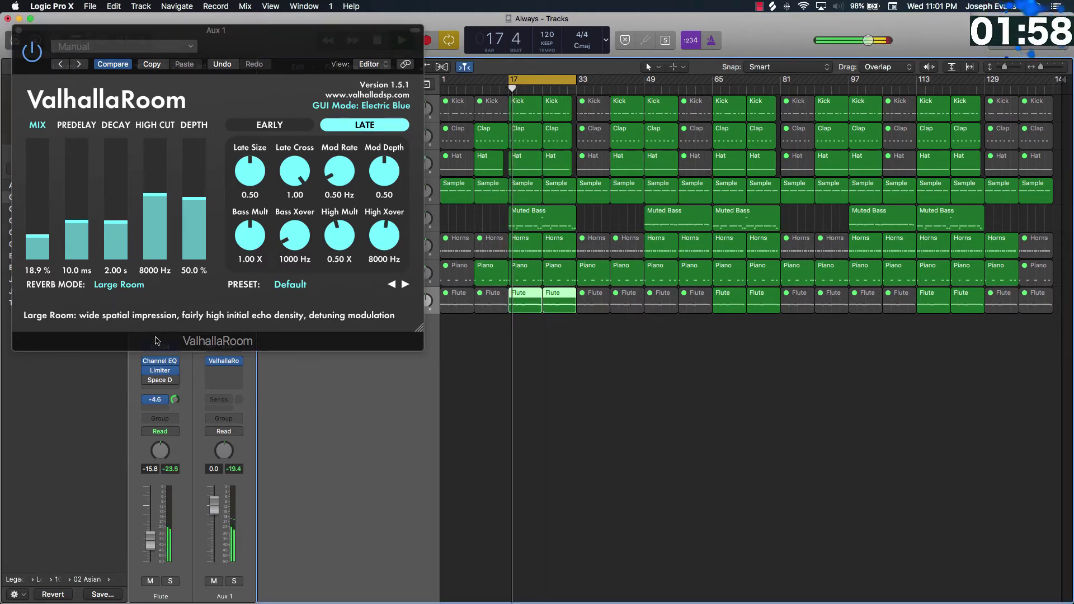
{"action": "scroll", "coordinate": [54, 246], "scroll_direction": "up", "scroll_amount": 10}
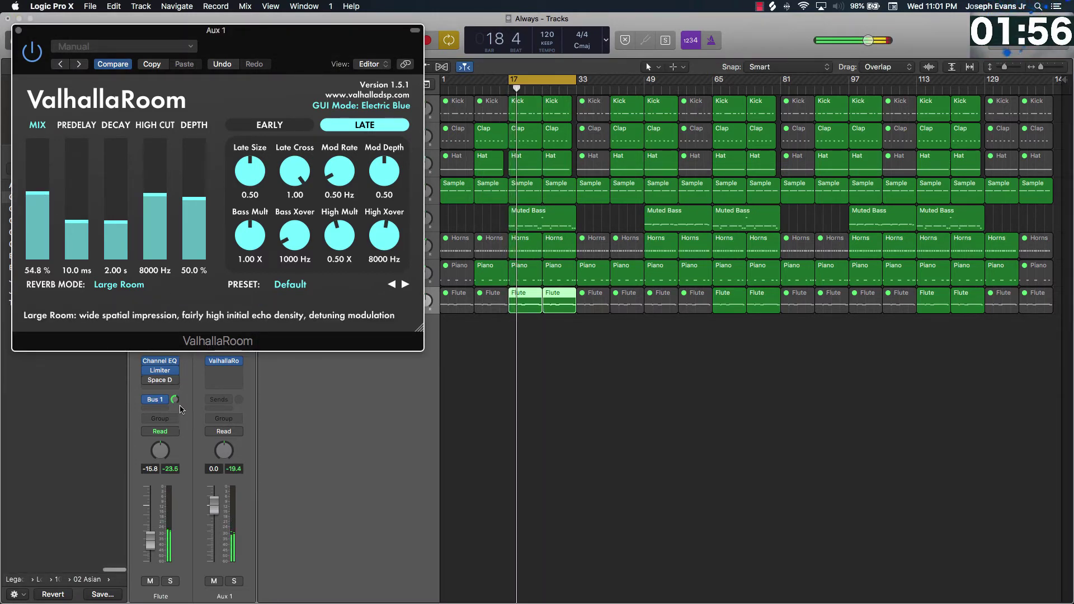
{"action": "scroll", "coordinate": [51, 246], "scroll_direction": "up", "scroll_amount": 12}
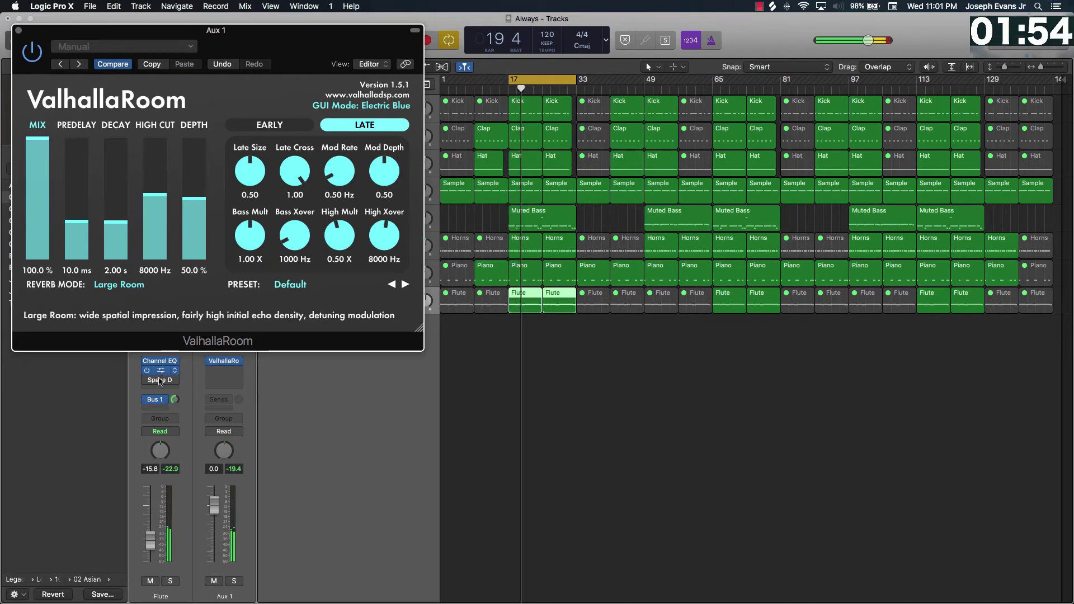
{"action": "left_click", "coordinate": [175, 400]}
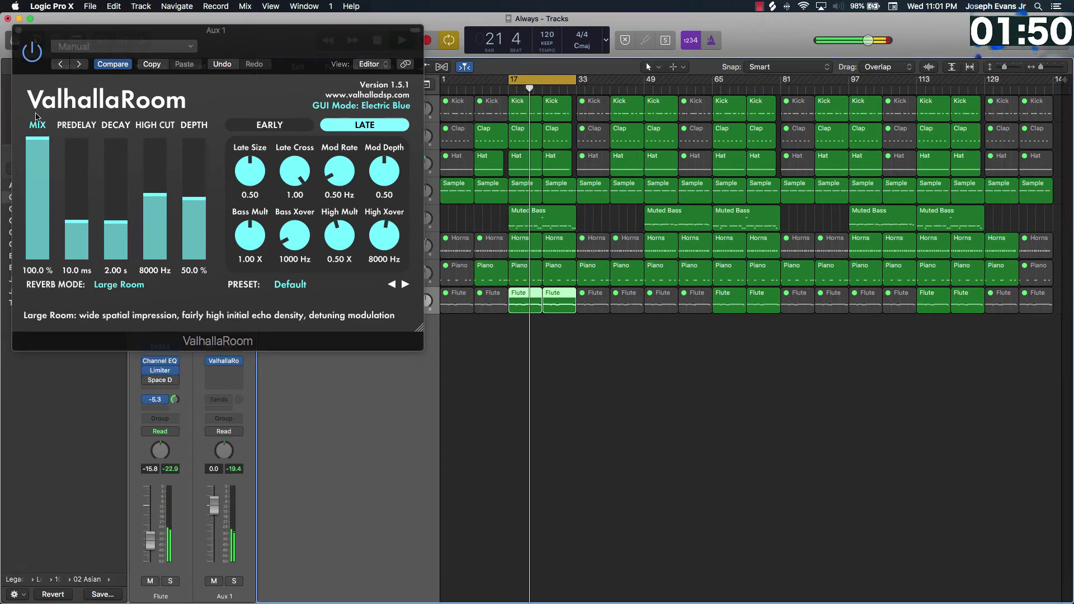
Set ValhallaRoom's predelay to 11.5 ms and decay to 5.03 s, set the Flute's send to -6.6 dB, and hide the plug-in.
{"action": "left_click_drag", "start_coordinate": [82, 229], "coordinate": [117, 214]}
{"action": "scroll", "coordinate": [114, 220], "scroll_direction": "up", "scroll_amount": 5}
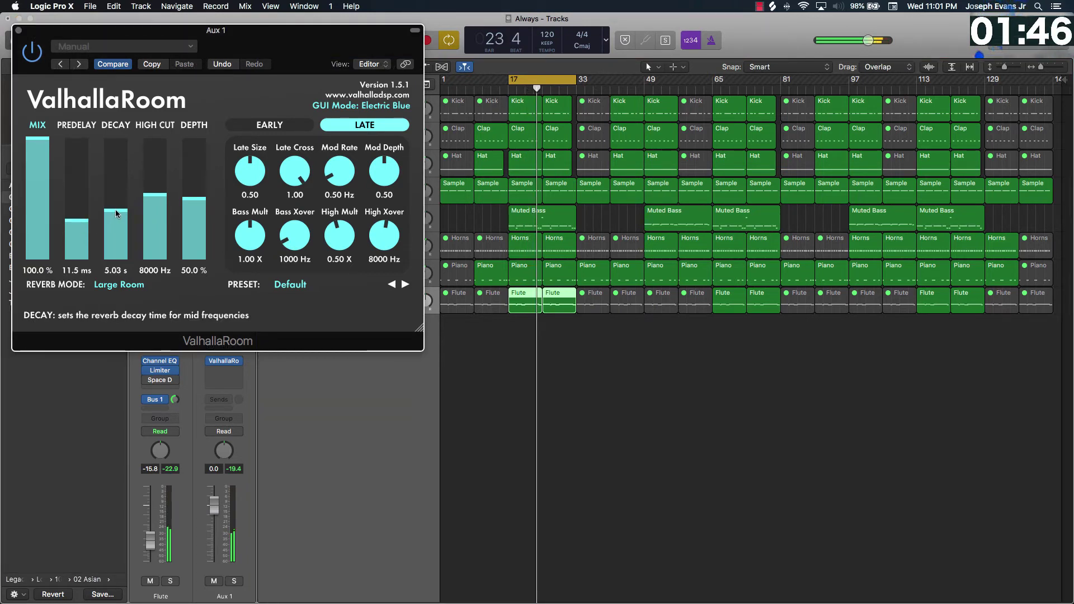
{"action": "left_click_drag", "start_coordinate": [175, 402], "coordinate": [153, 346]}
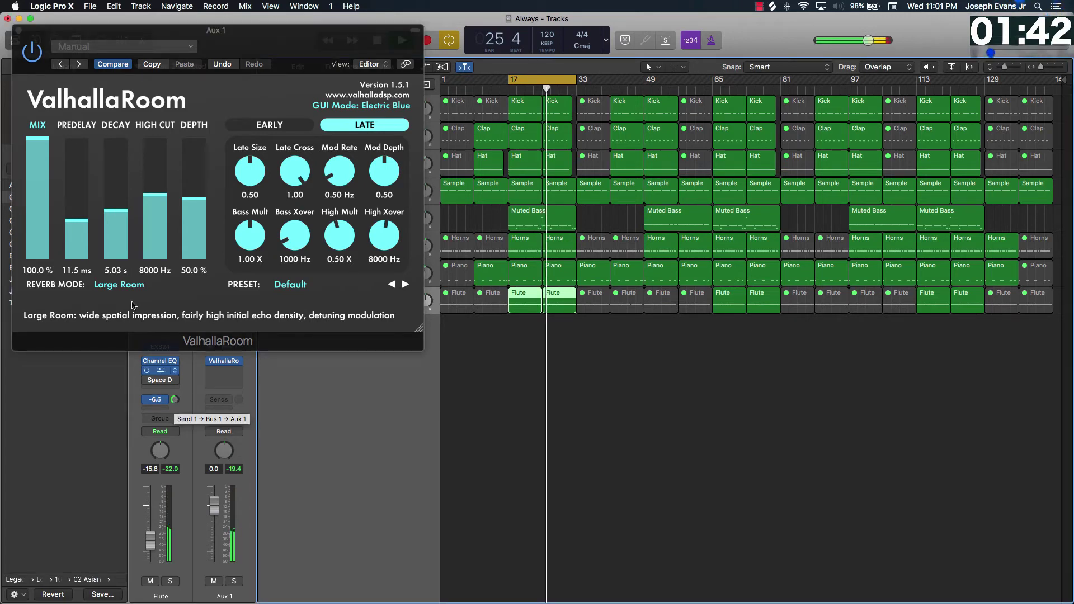
{"action": "key", "text": "v"}
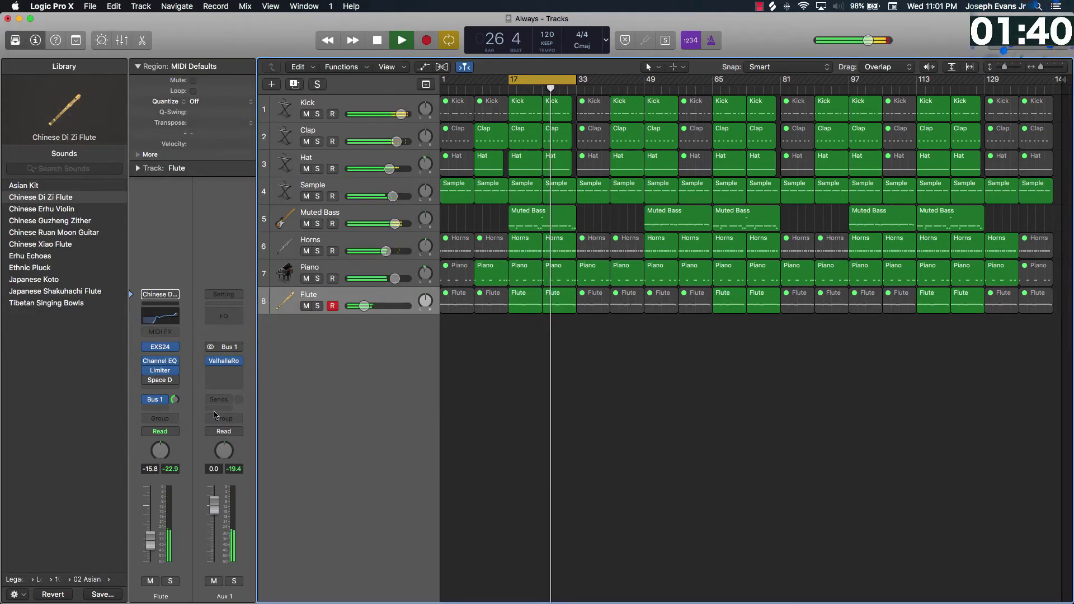
Set the Flute's Bus 1 send to -1.8 dB and lower the track volume to -17.0 dB.
{"action": "left_click_drag", "start_coordinate": [175, 401], "coordinate": [179, 382]}
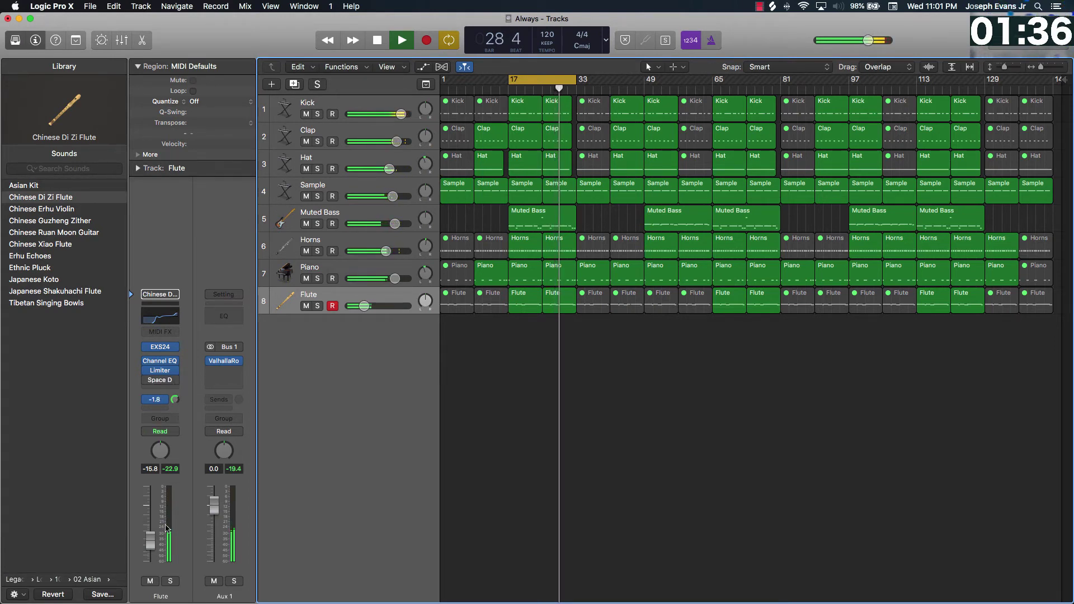
{"action": "left_click_drag", "start_coordinate": [150, 539], "coordinate": [150, 541]}
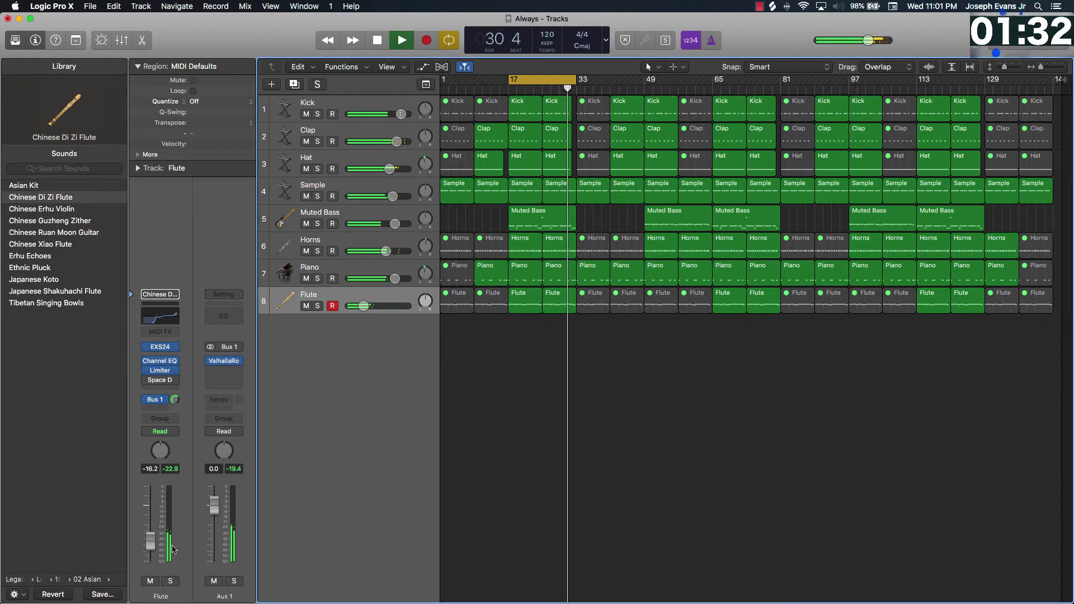
{"action": "left_click_drag", "start_coordinate": [150, 540], "coordinate": [150, 543]}
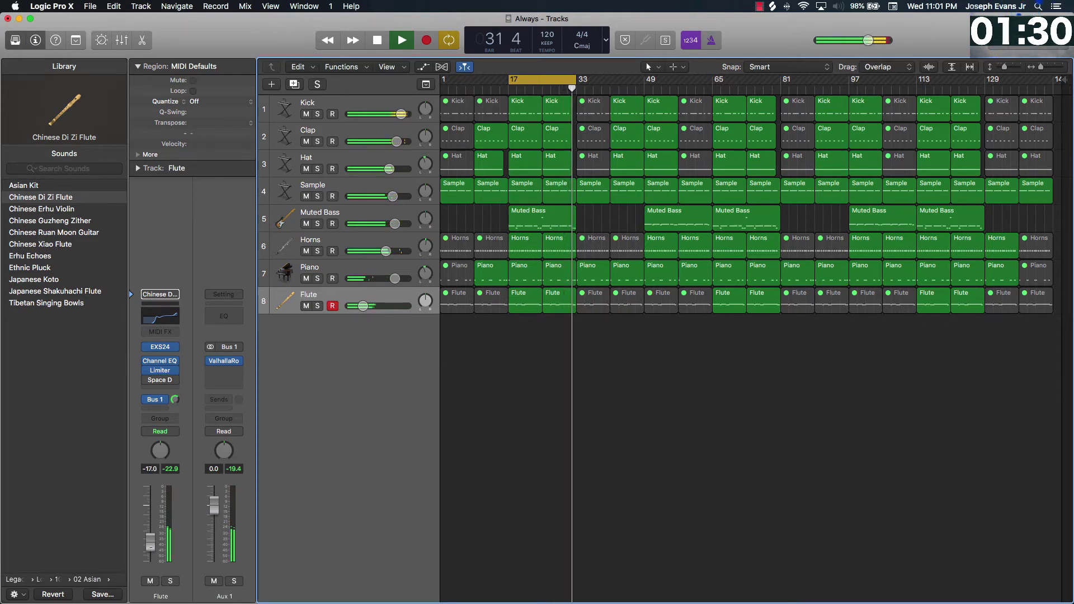
Pan the Flute to +8, set its volume to -17.2 dB and Bus 1 send to -4.4 dB, and stop playback.
{"action": "left_click", "coordinate": [161, 451]}
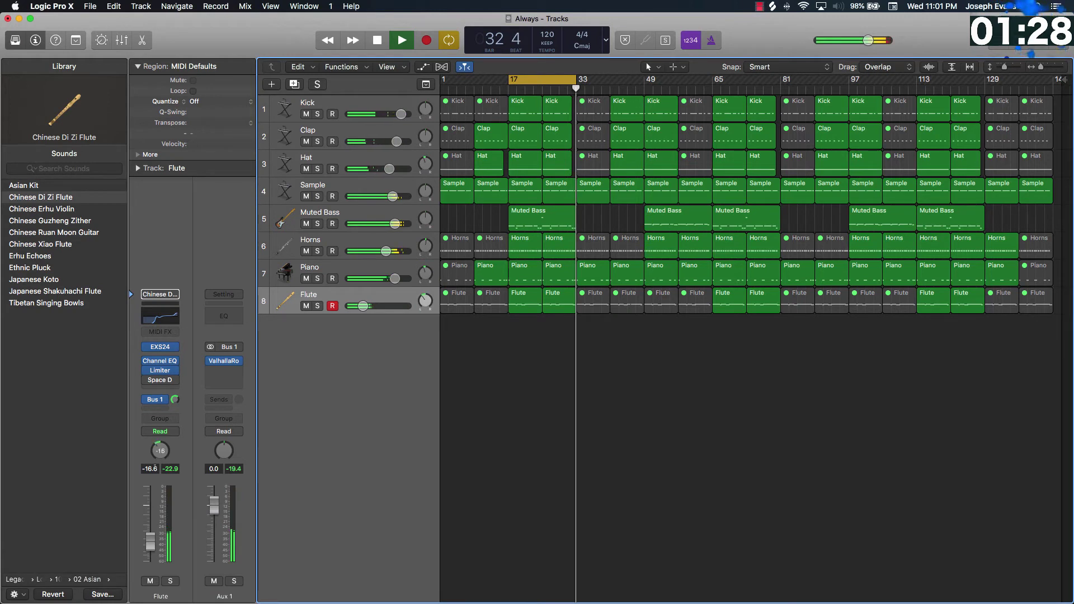
{"action": "left_click_drag", "start_coordinate": [161, 450], "coordinate": [160, 455]}
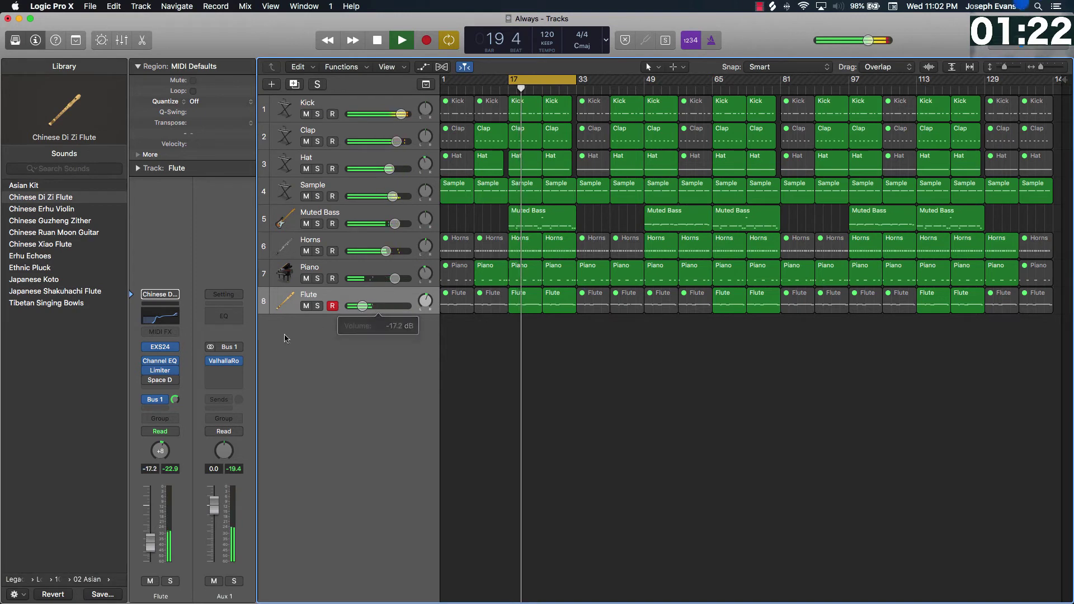
{"action": "left_click", "coordinate": [174, 399]}
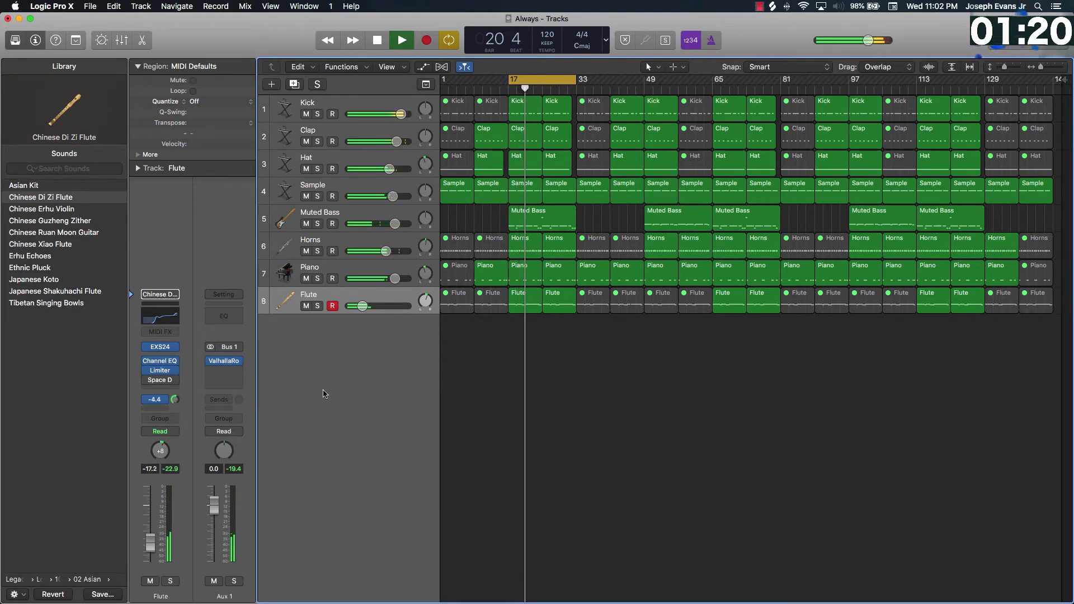
{"action": "key", "text": "space"}
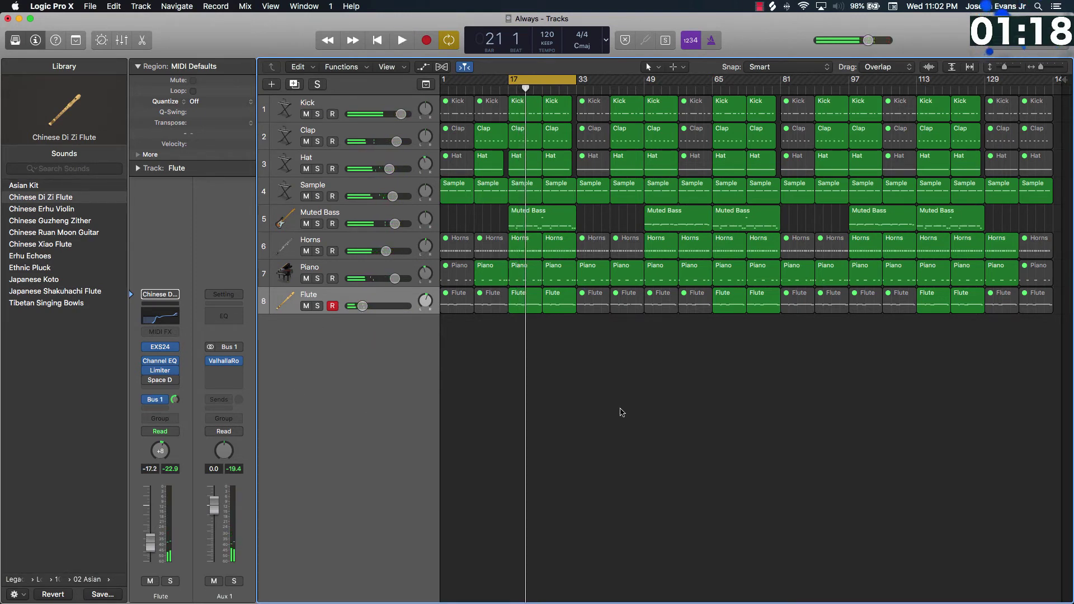
Reopen ValhallaRoom on Aux 1, set its mix to 100% during playback, and close the plug-in.
{"action": "left_click", "coordinate": [223, 362]}
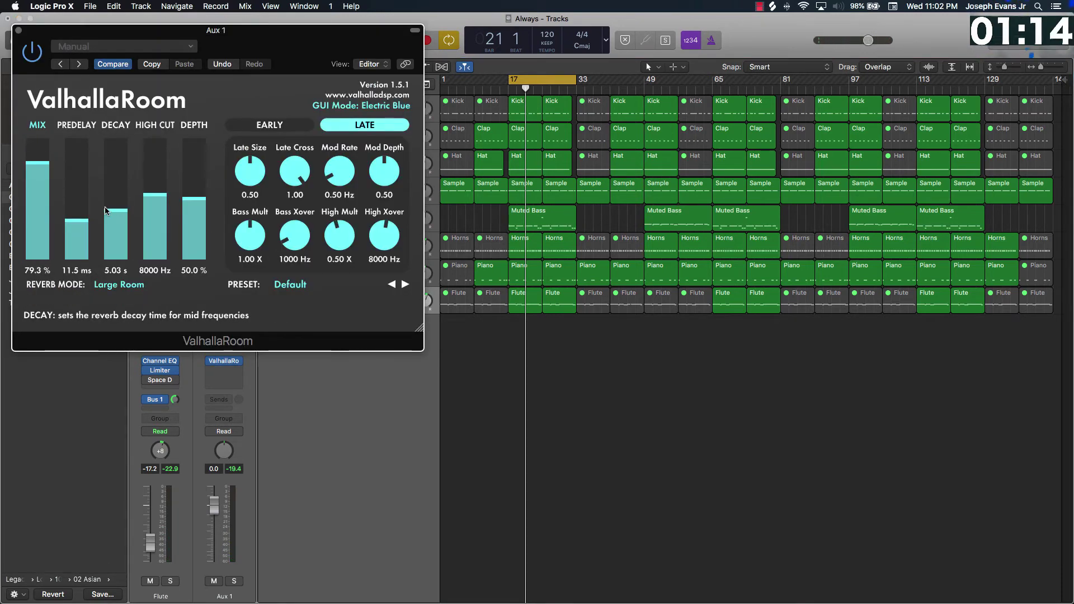
{"action": "key", "text": "space"}
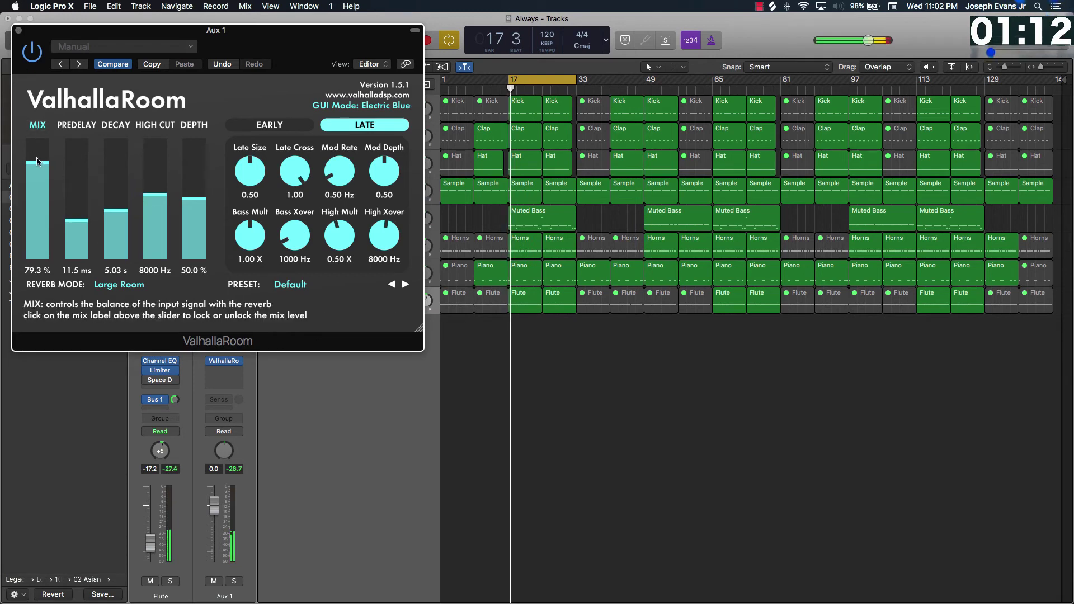
{"action": "left_click_drag", "start_coordinate": [37, 168], "coordinate": [37, 134]}
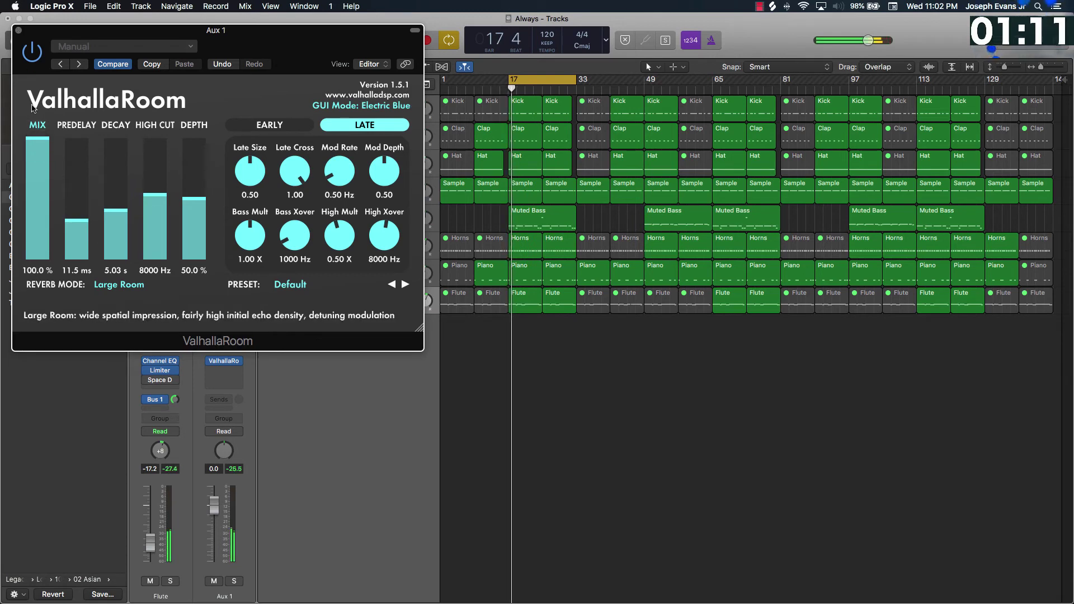
{"action": "left_click", "coordinate": [19, 30]}
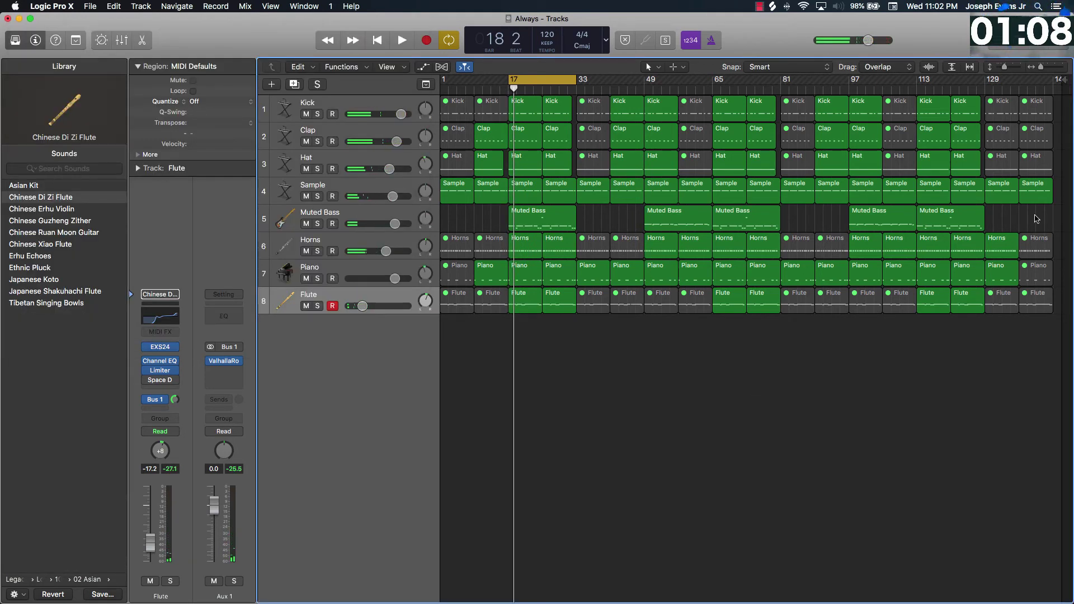
Turn off cycle mode and automate a Sample track volume fade-out from 0.0 dB at bar 137 to the song's end.
{"action": "left_click", "coordinate": [1019, 88]}
{"action": "left_click", "coordinate": [548, 77]}
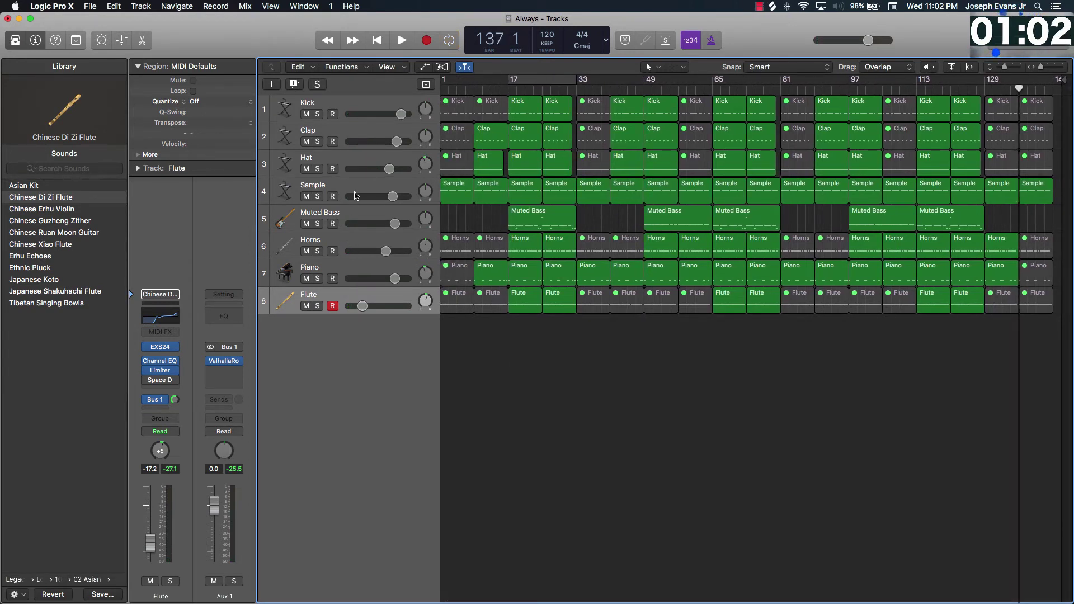
{"action": "key", "text": "a"}
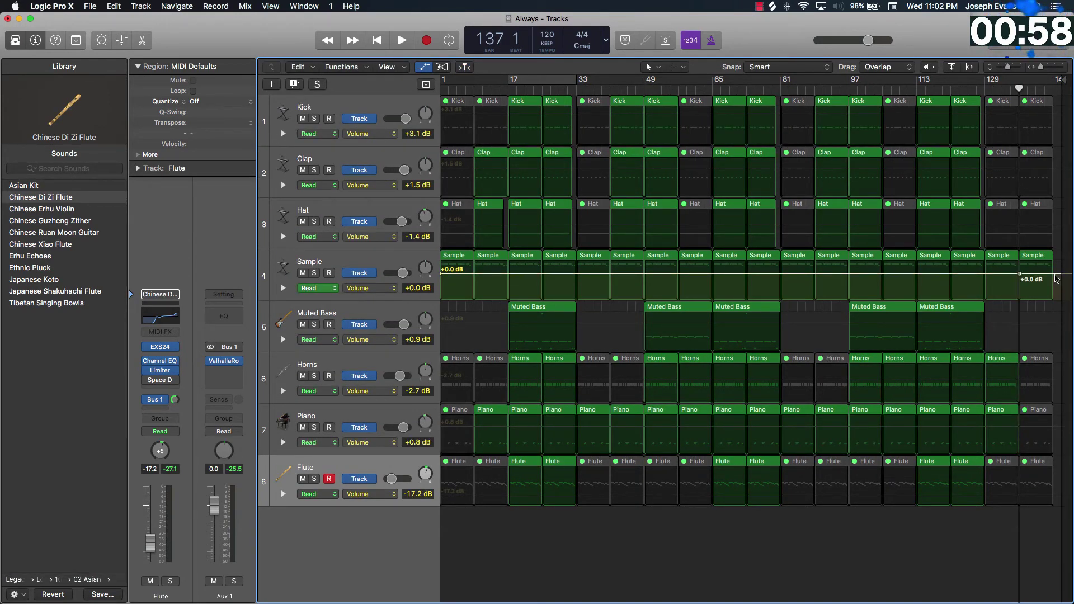
{"action": "left_click_drag", "start_coordinate": [1054, 274], "coordinate": [1055, 299]}
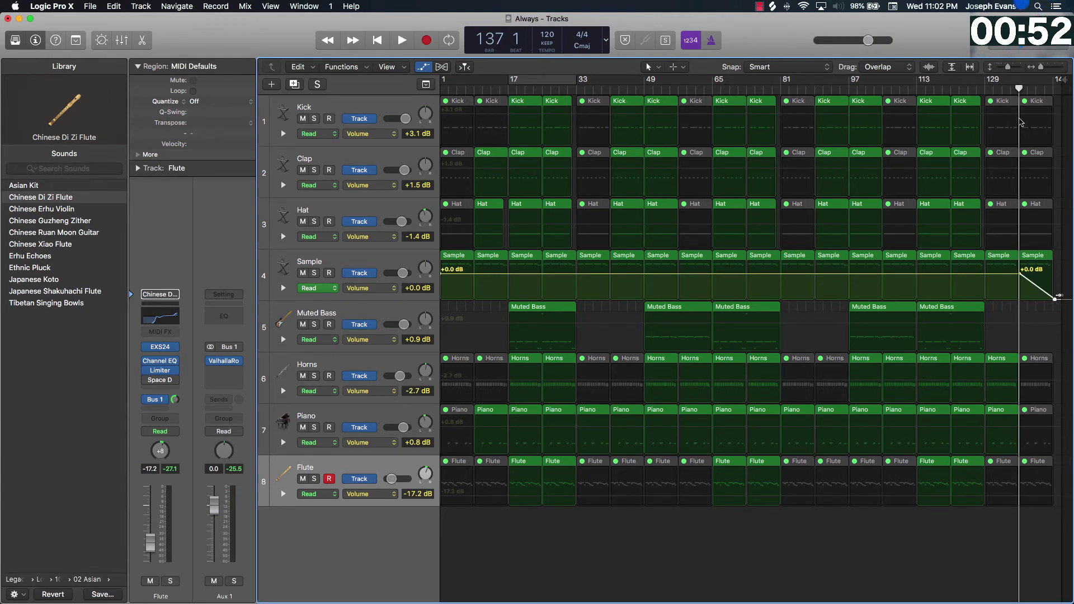
Play back the Sample fade-out, hide the automation lanes, stop playback, and return to the project start.
{"action": "key", "text": "space"}
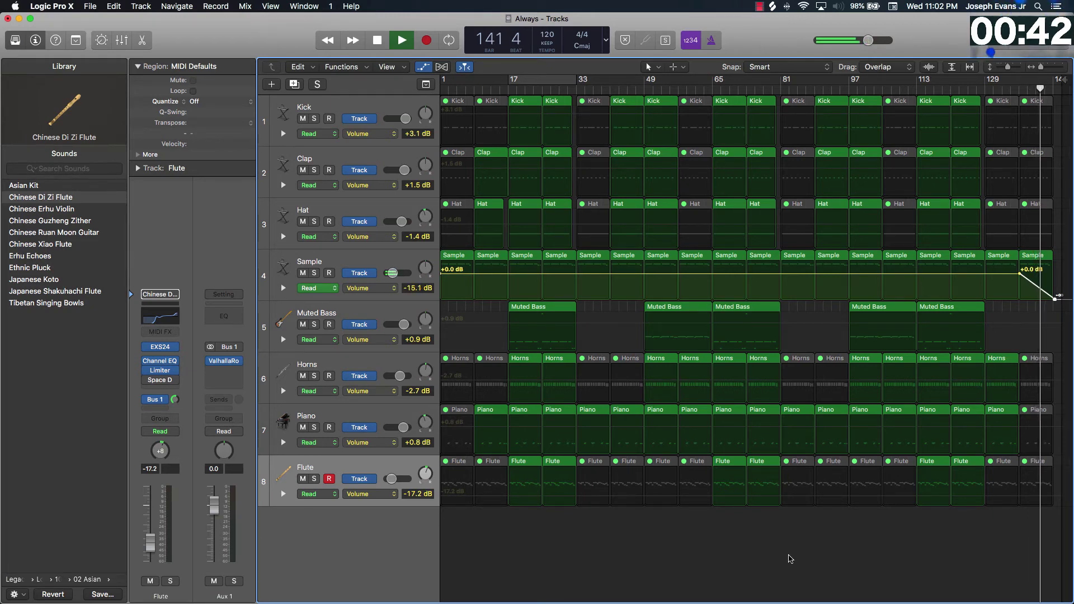
{"action": "key", "text": "a"}
{"action": "key", "text": "space"}
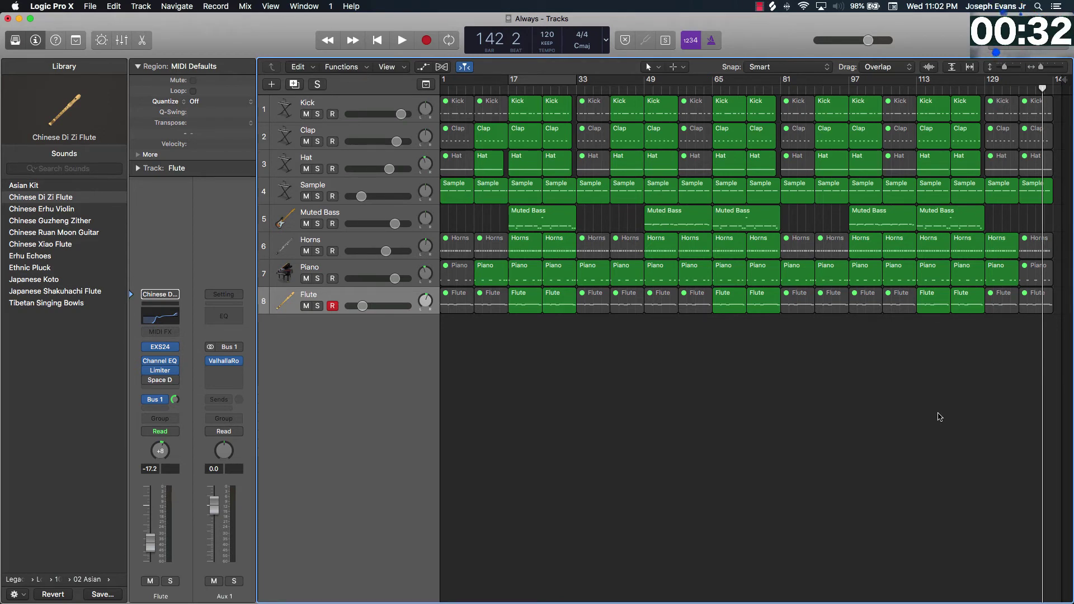
{"action": "key", "text": "Return"}
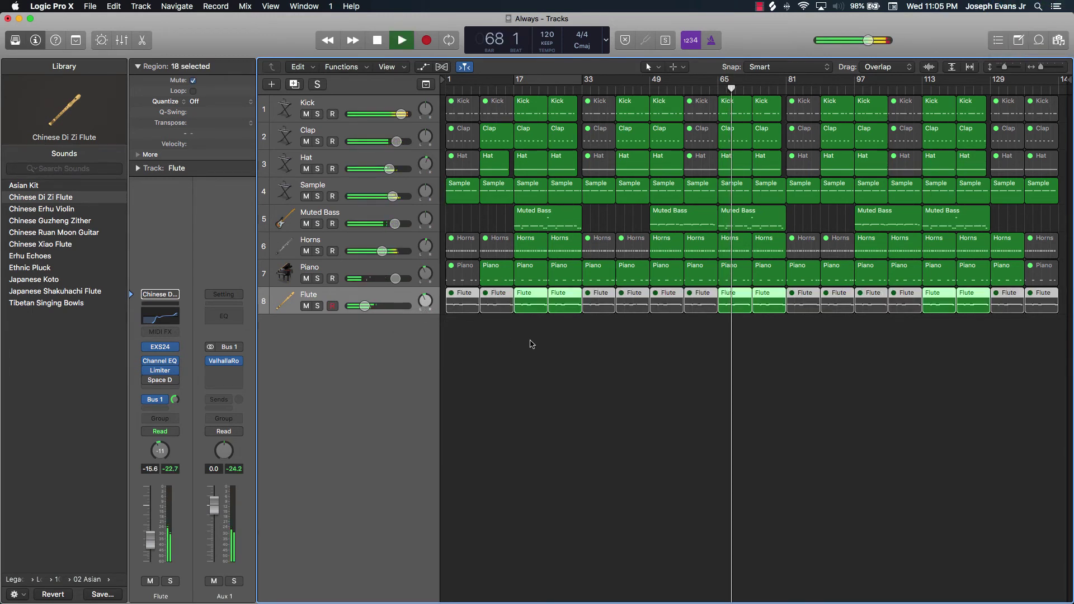
Deselect the Flute regions and save the project.
{"action": "left_click", "coordinate": [505, 340]}
{"action": "key", "text": "super+s"}
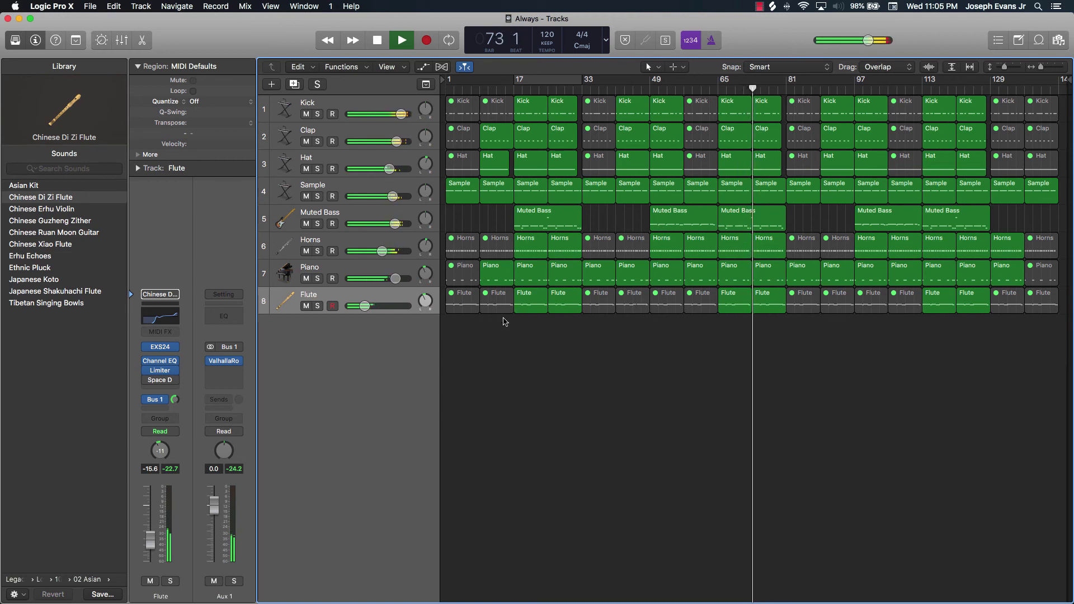
{"action": "left_click", "coordinate": [429, 221]}
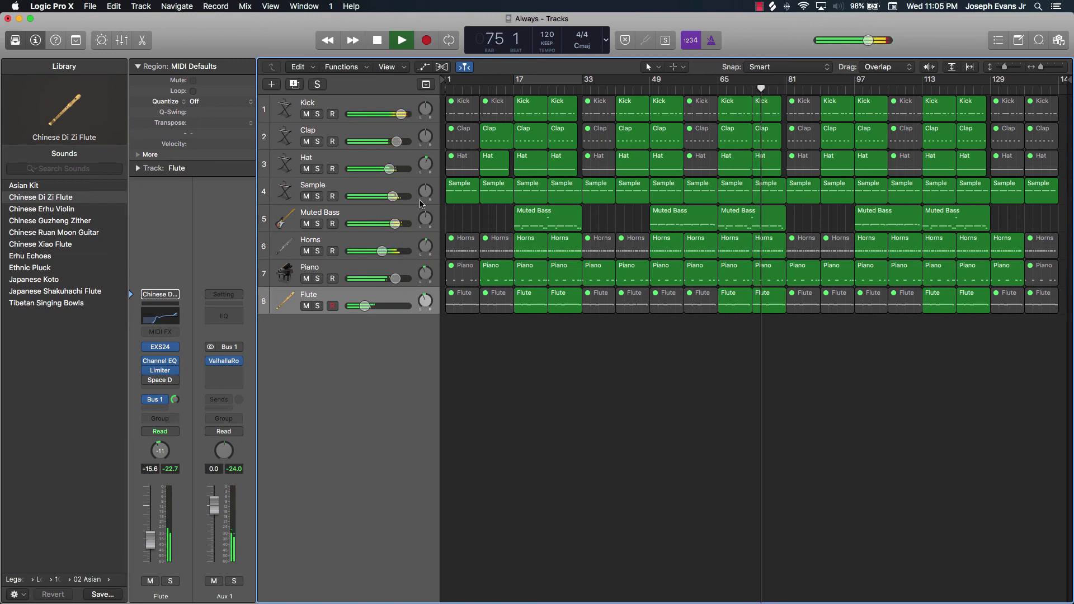
{"action": "left_click_drag", "start_coordinate": [426, 190], "coordinate": [426, 218]}
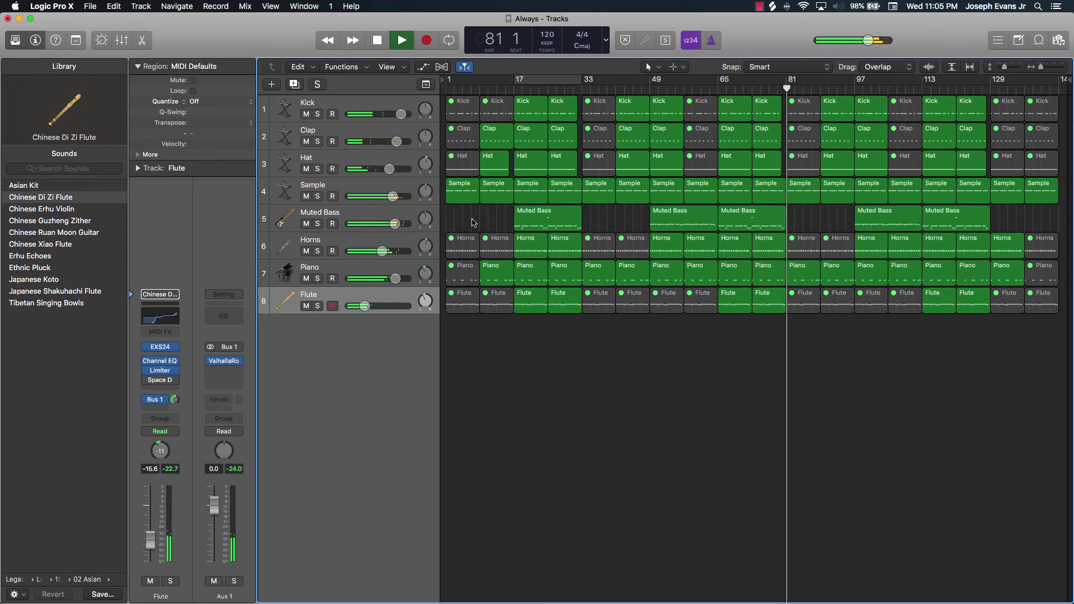